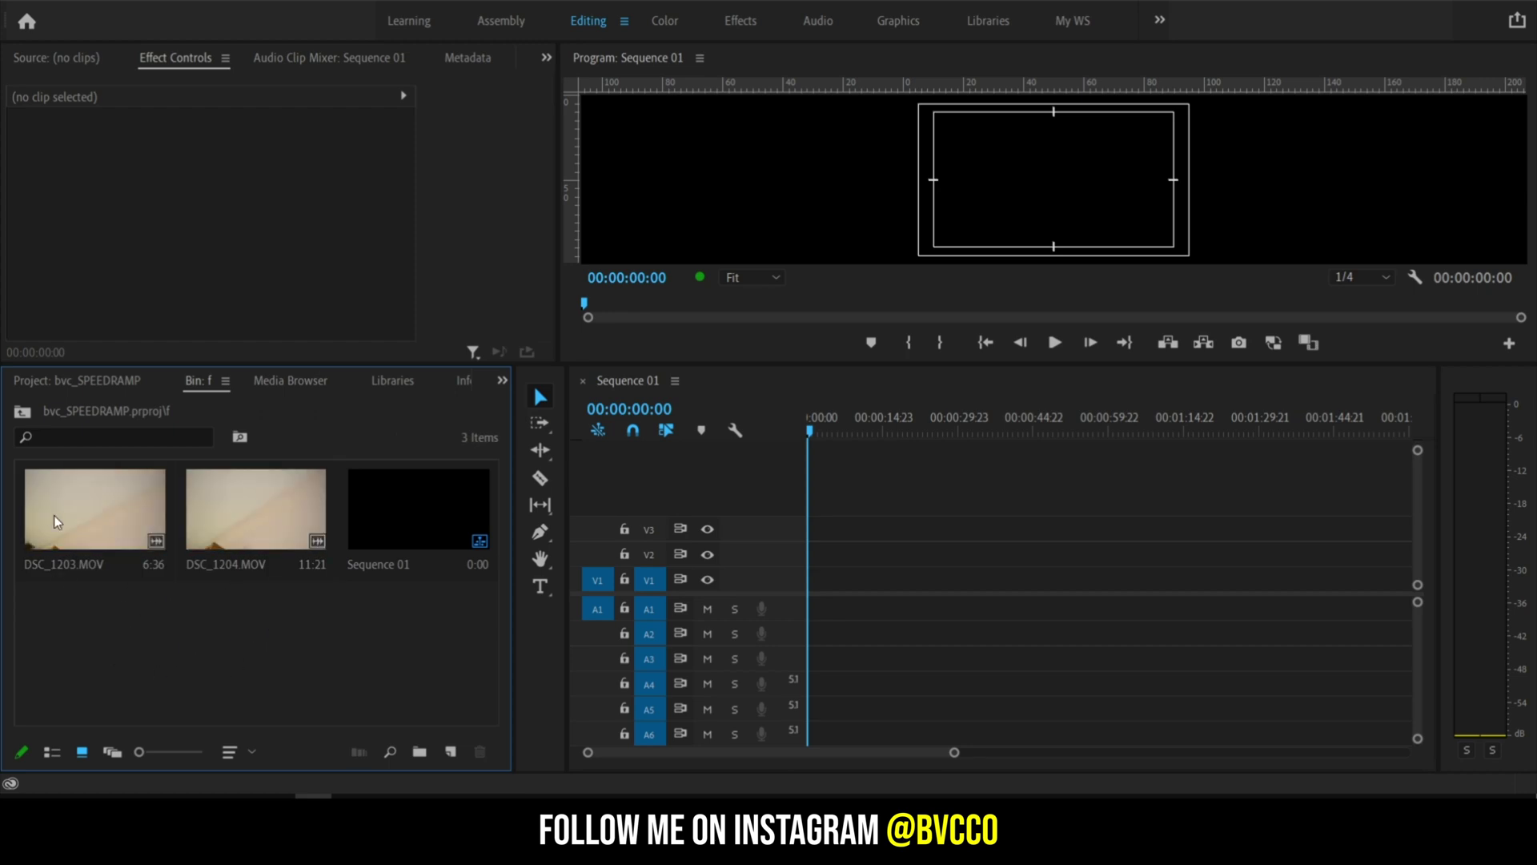
Step: Select the DSC_1203.MOV clip in the project bin
left_click_drag(59, 490, 137, 528)
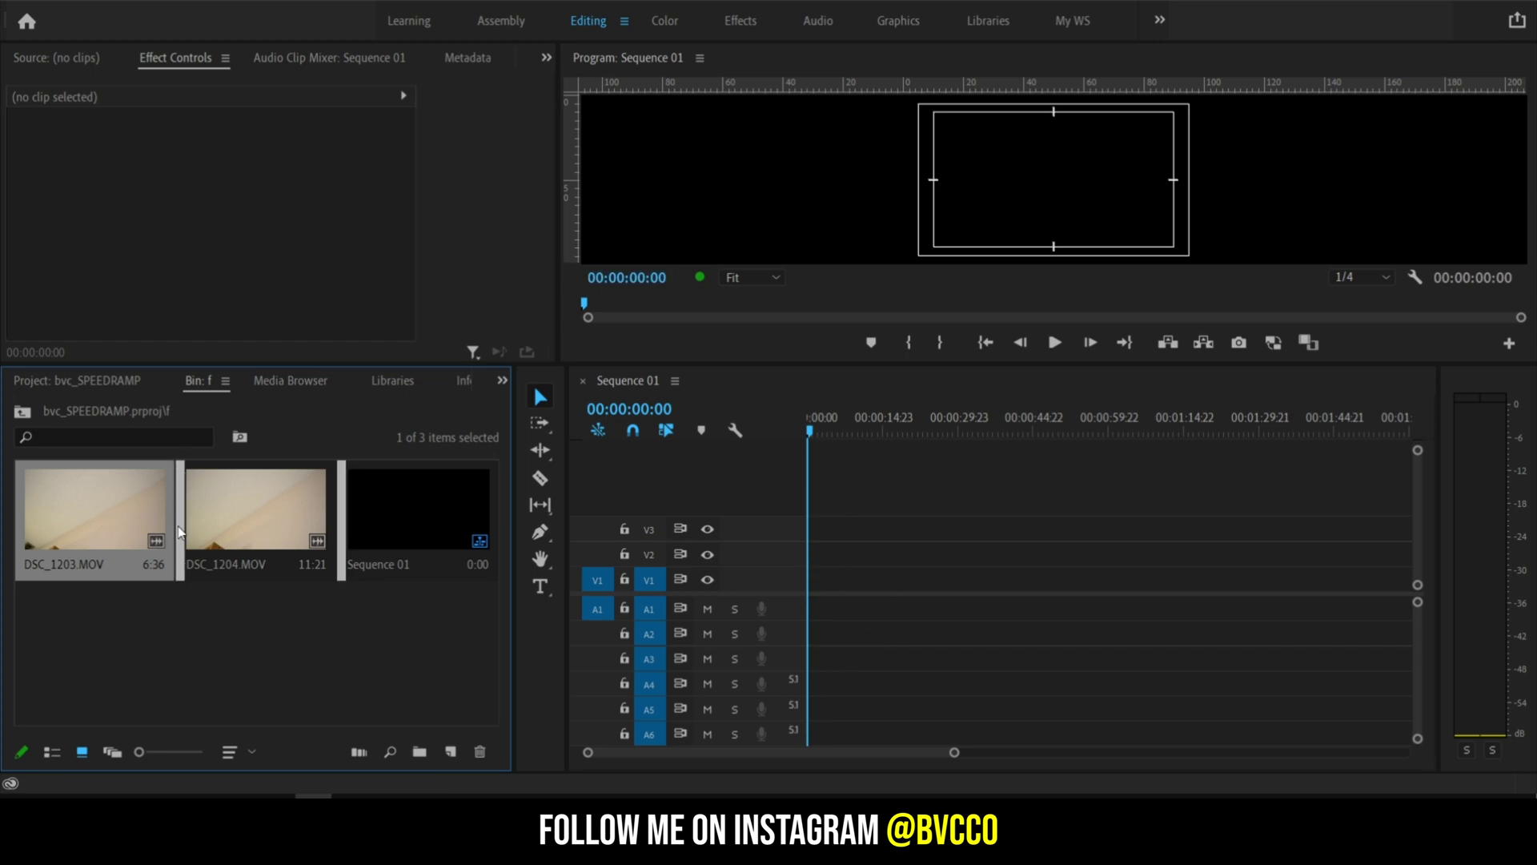
Step: Interpret DSC_1203.MOV and DSC_1204.MOV at an assumed frame rate of 23.976 fps
left_click(246, 641)
left_click(236, 532)
left_click(832, 581)
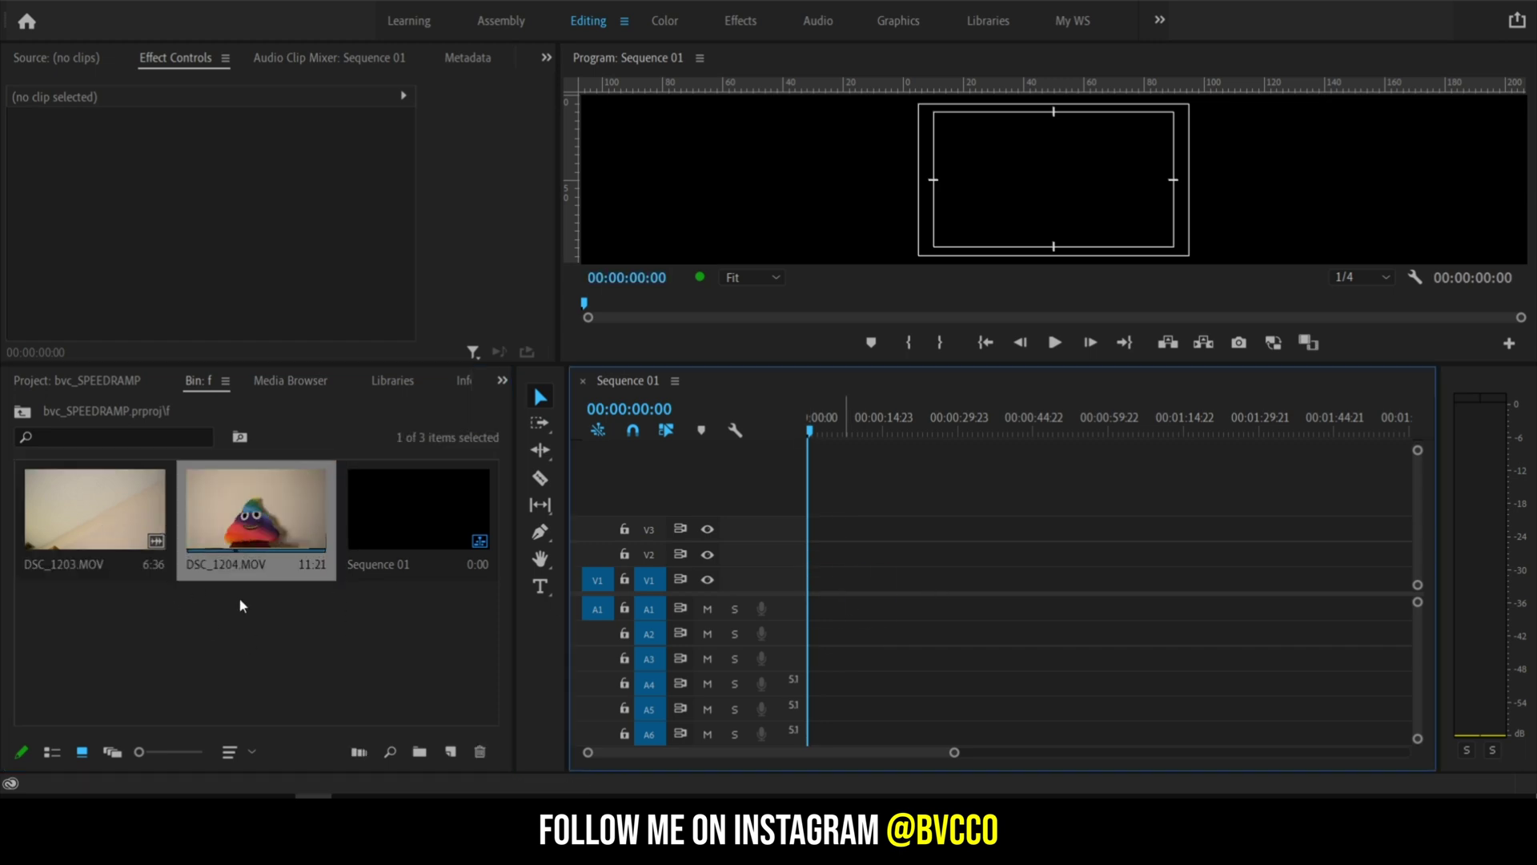
left_click(191, 634)
right_click(118, 533)
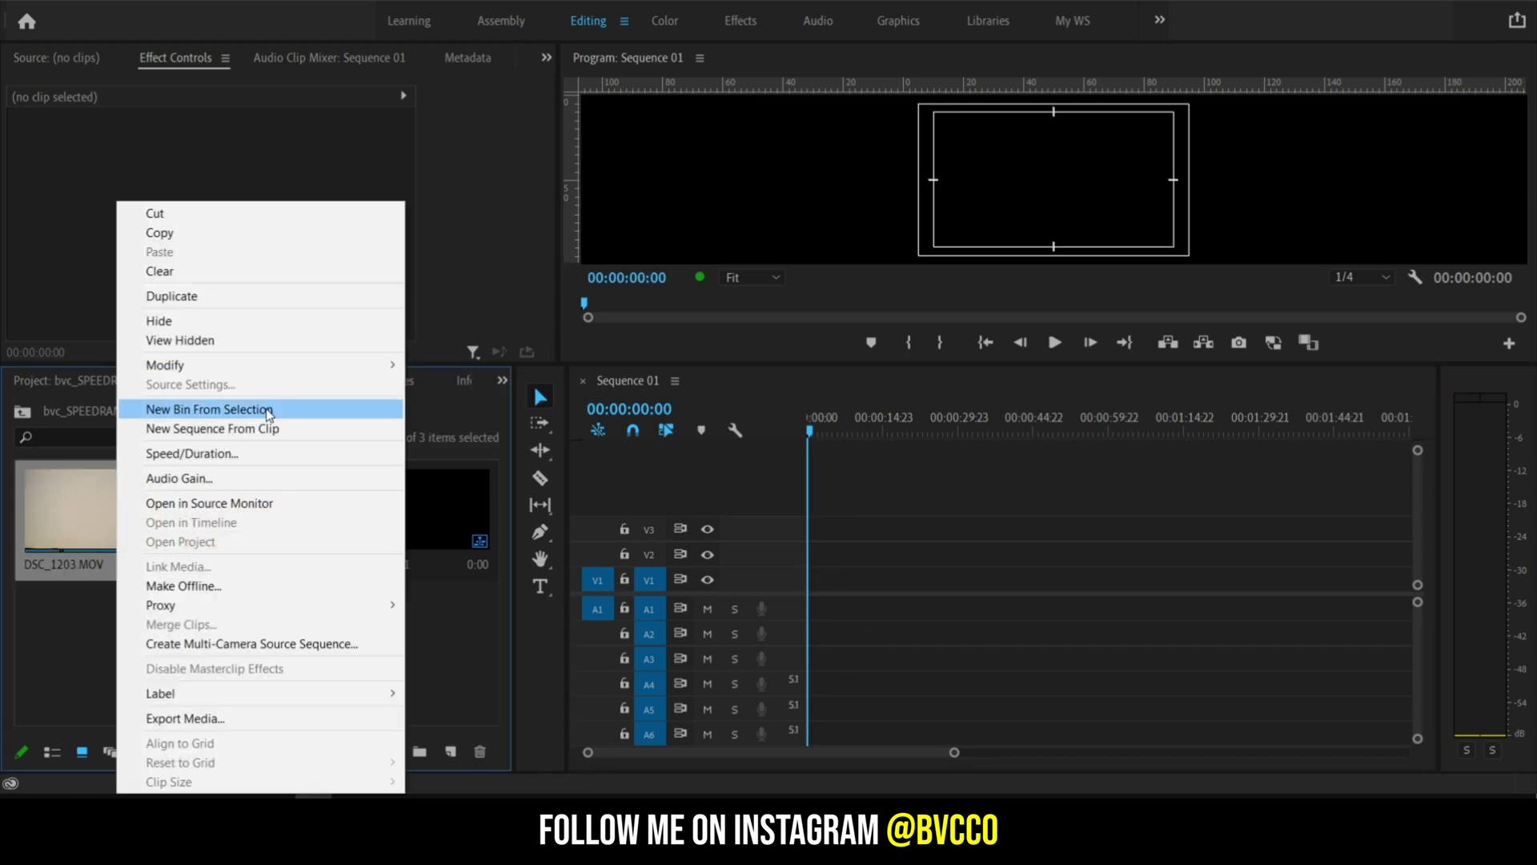
mouse_move(389, 370)
left_click(480, 384)
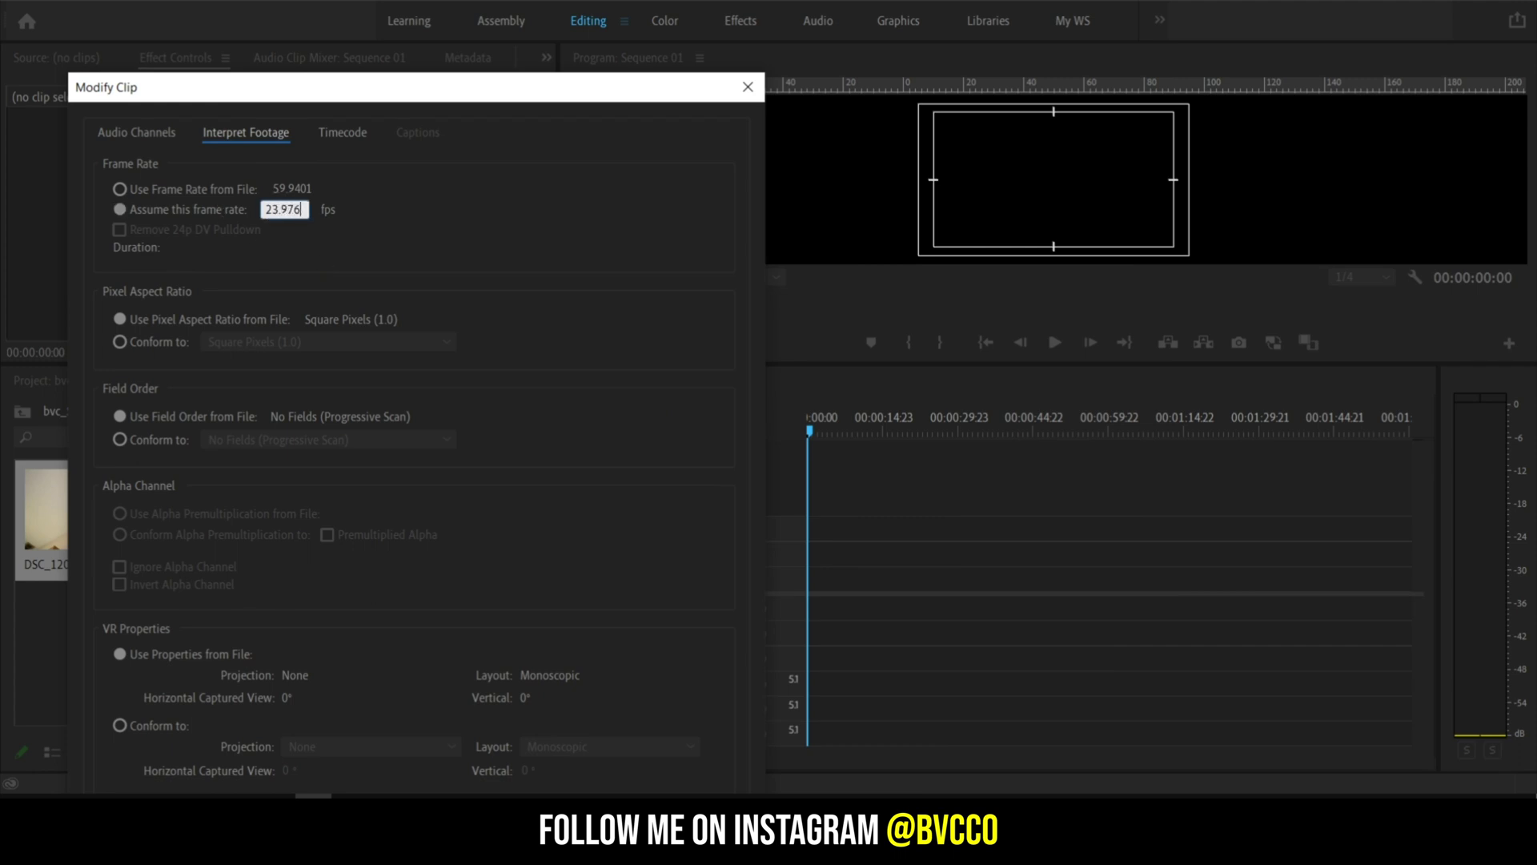
left_click_drag(368, 103, 510, 53)
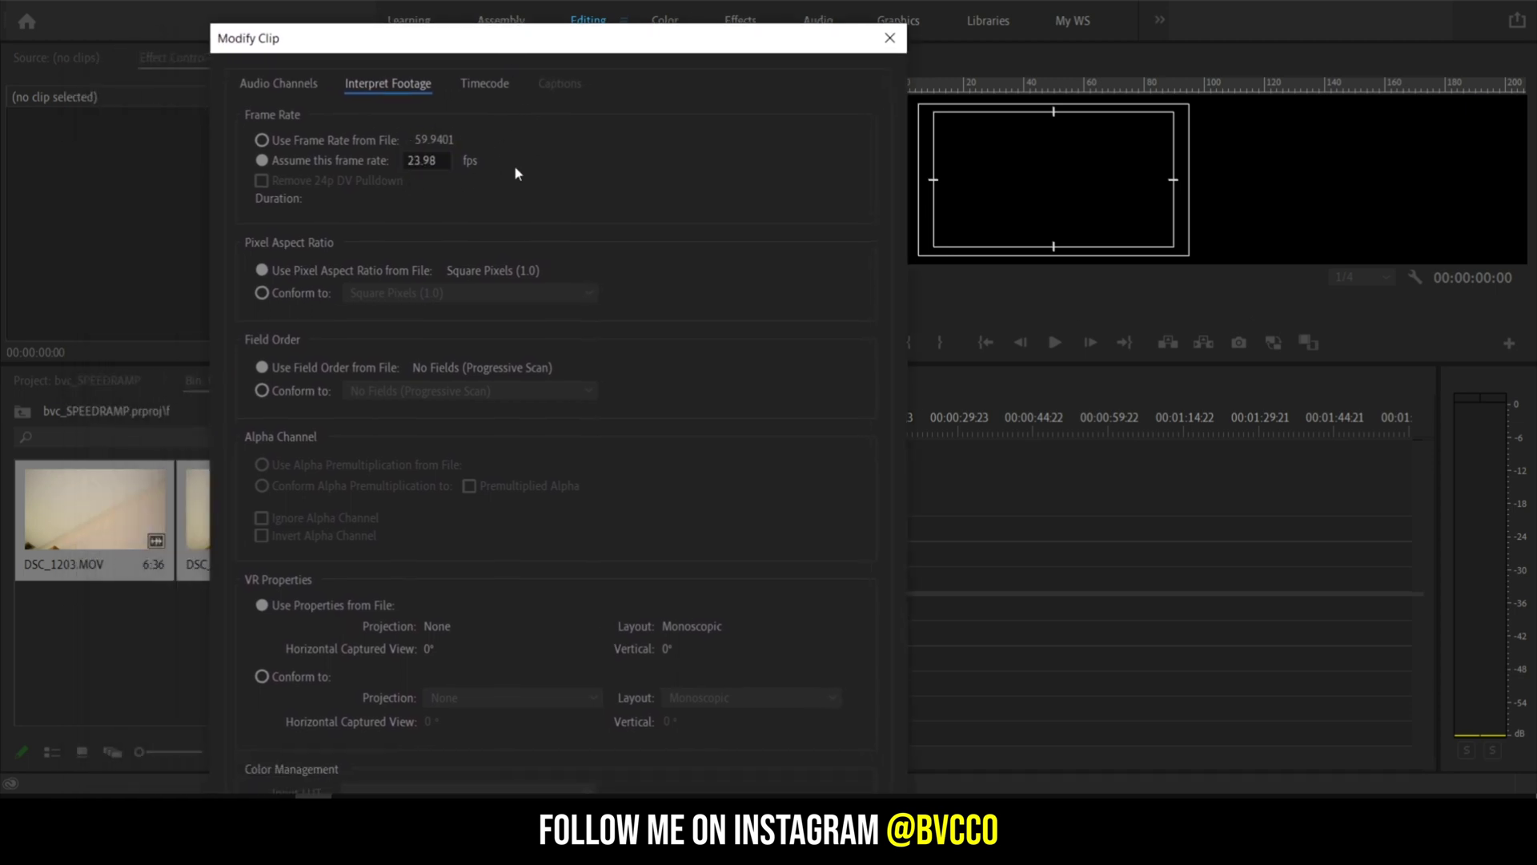
left_click_drag(516, 49, 433, 7)
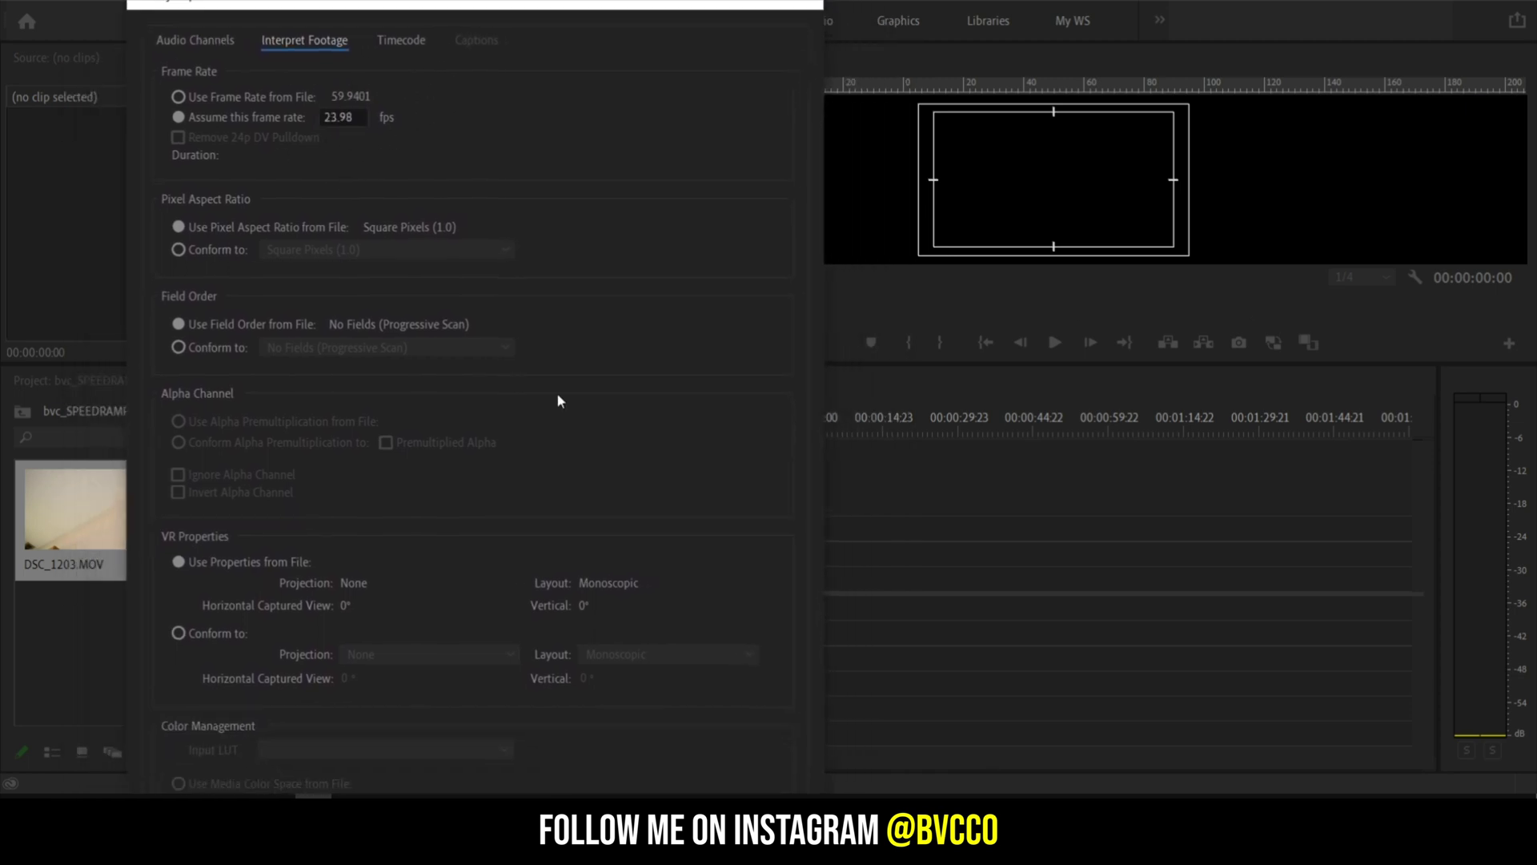
left_click_drag(596, 3, 1536, 128)
key("Return")
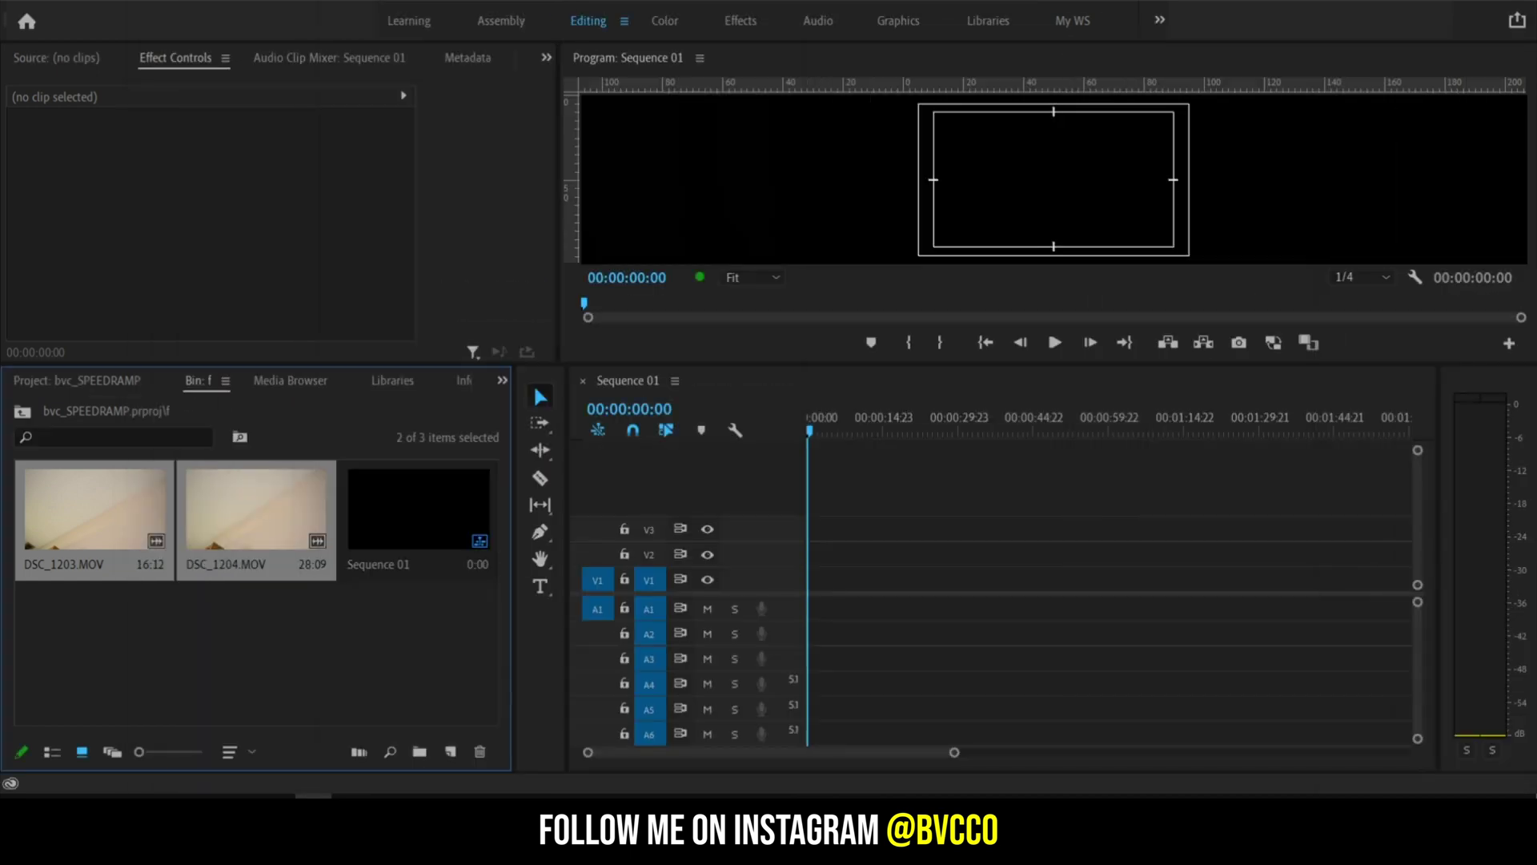
Step: Mark a 5:01 section of DSC_1203.MOV ending at 10:12 and drag it into Sequence 01
double_click(38, 517)
left_click_drag(42, 305, 195, 310)
key("i")
key("space")
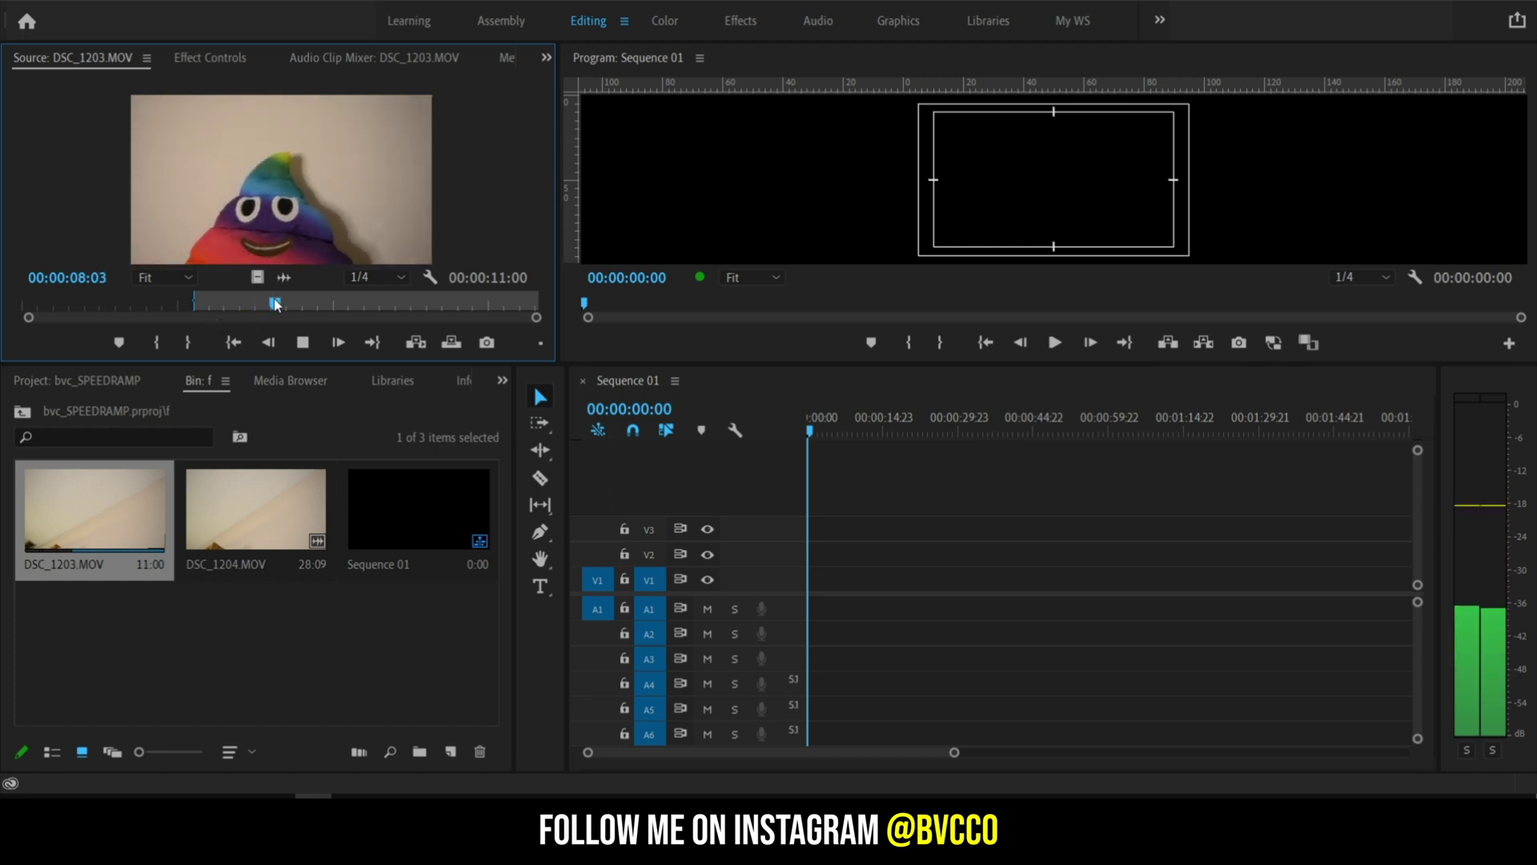
key("space")
left_click_drag(309, 303, 349, 303)
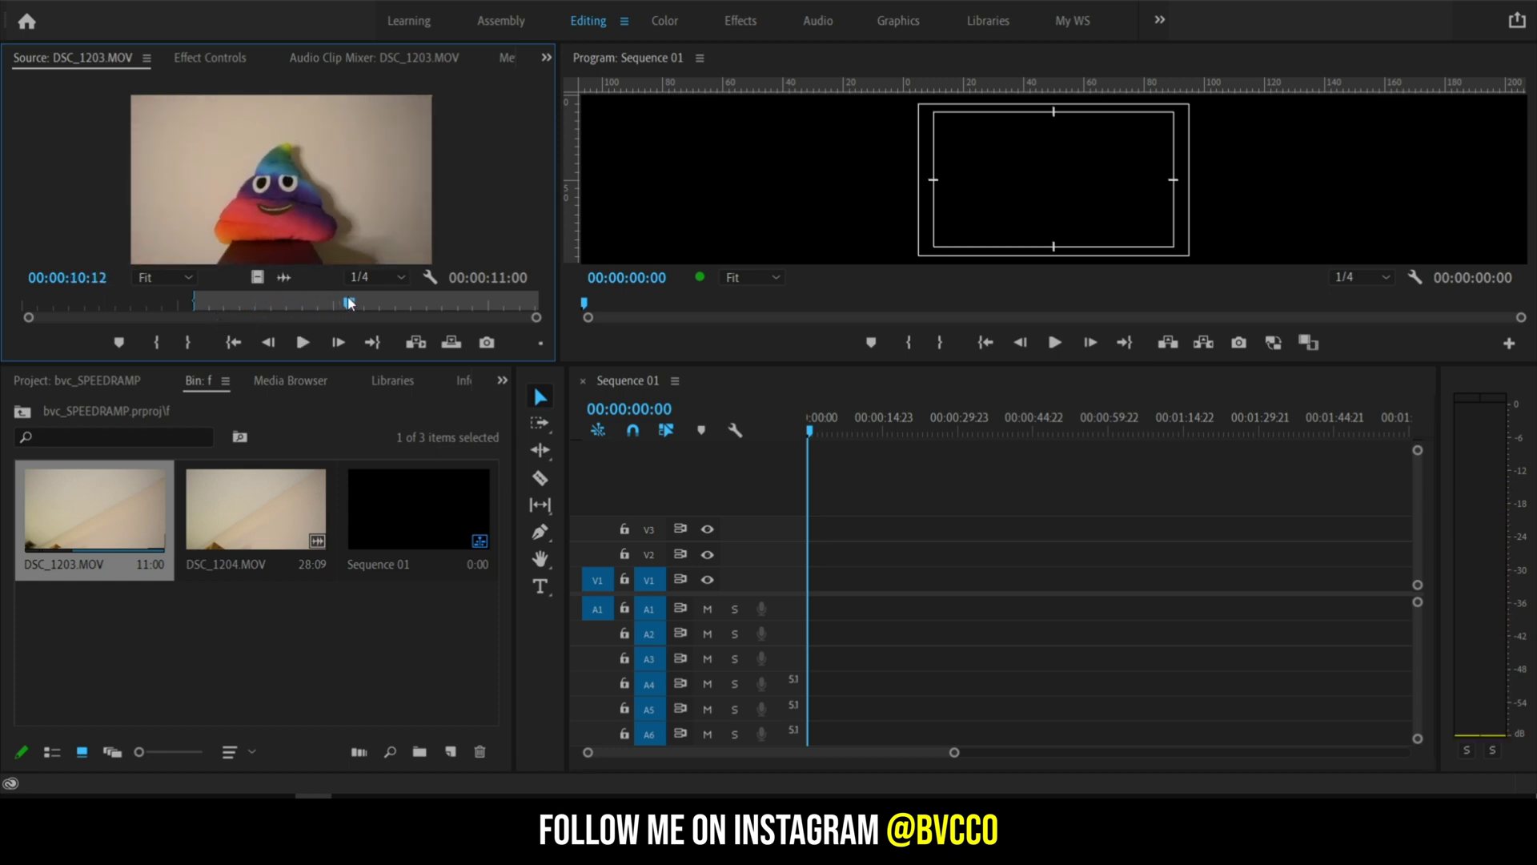
key("o")
left_click_drag(703, 501, 876, 565)
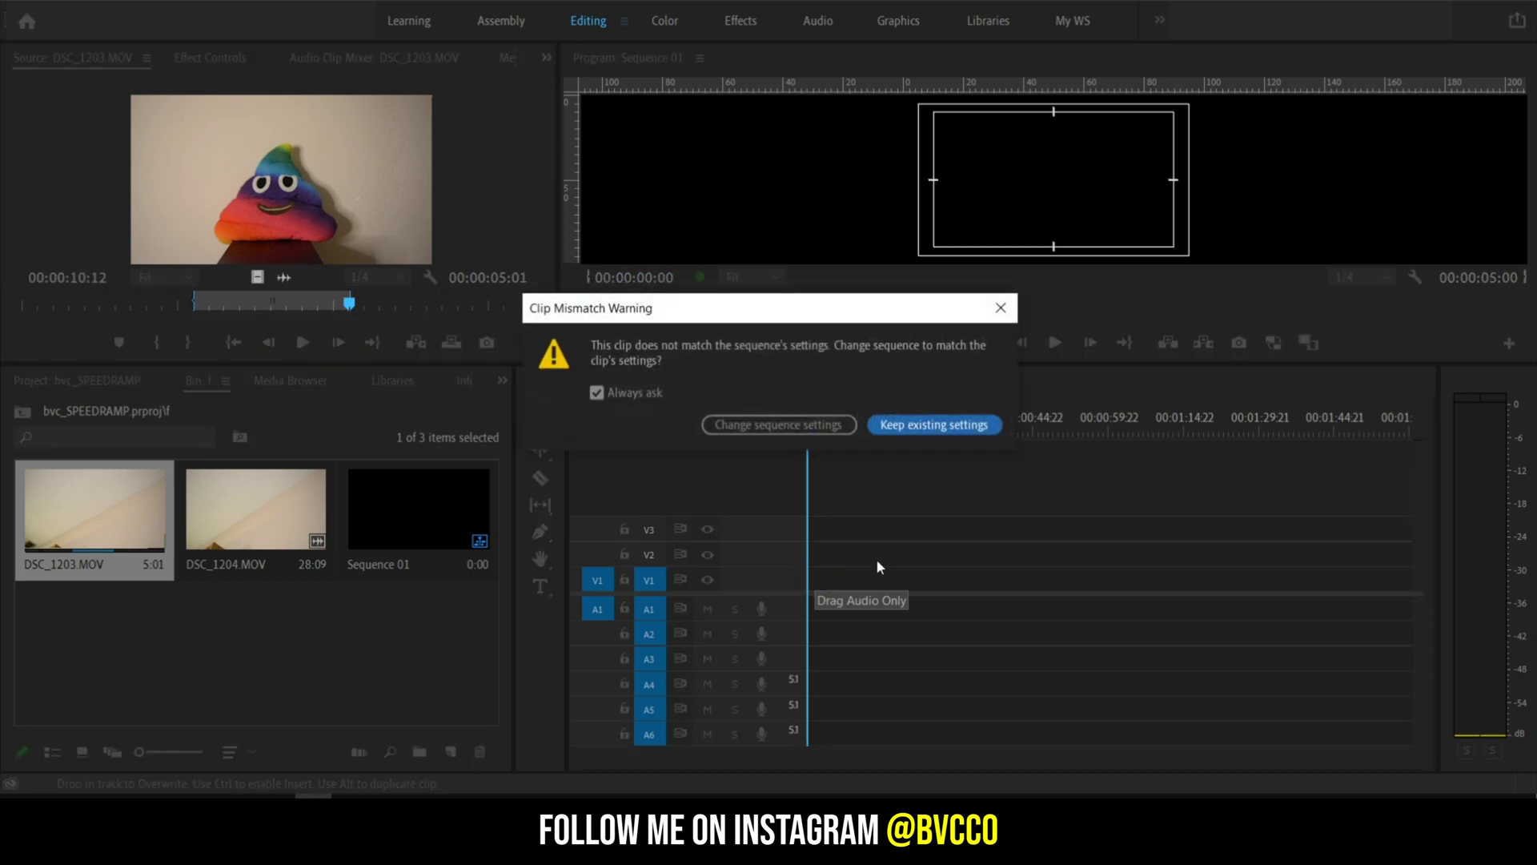
left_click(919, 424)
Step: Scale the DSC_1203.MOV clip on Video 1 to the sequence frame size
key("equal")
right_click(854, 576)
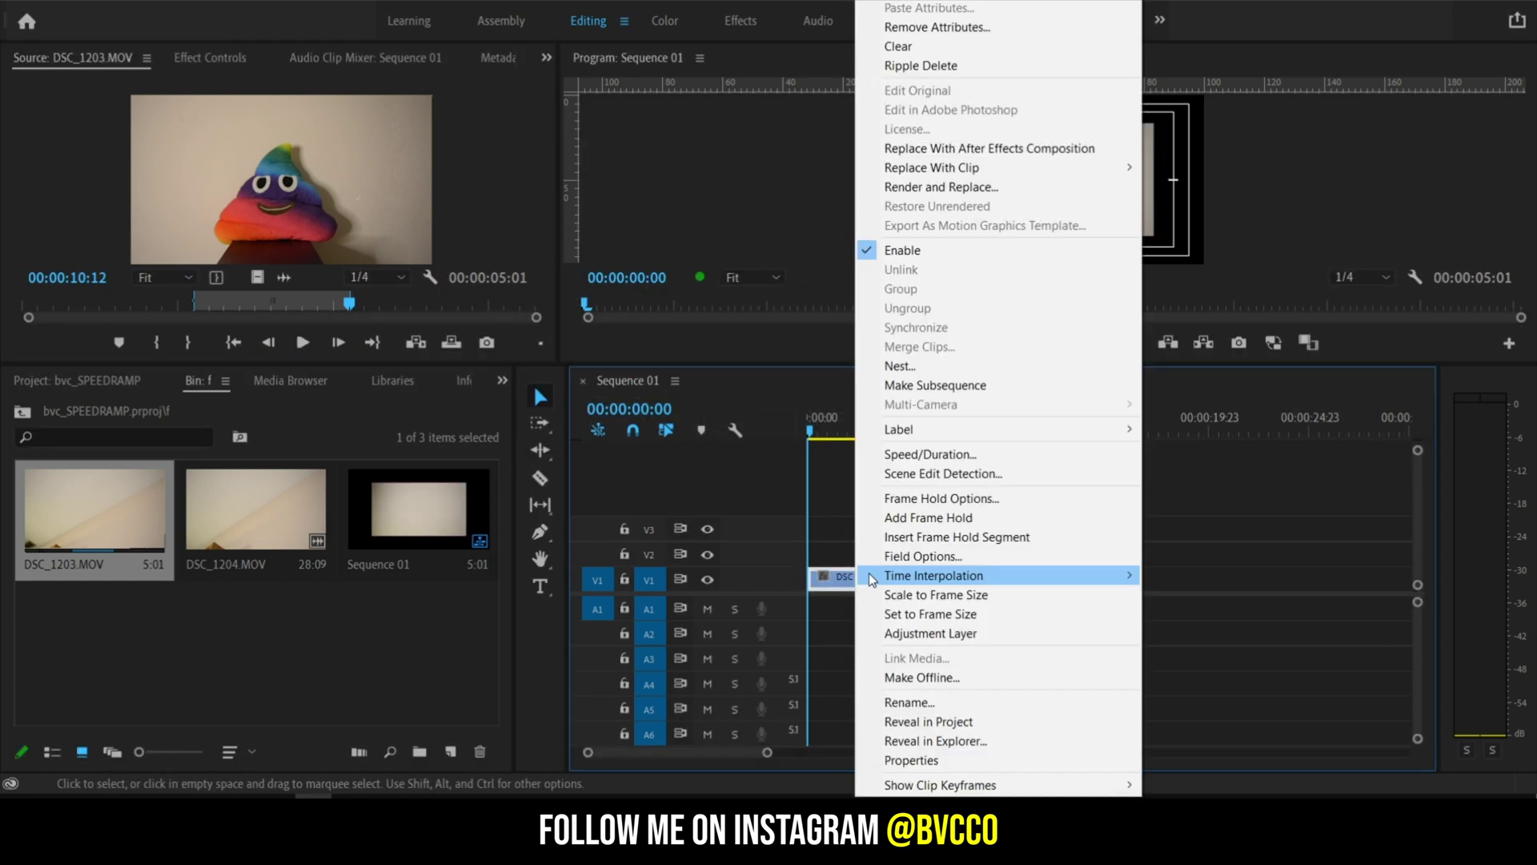
left_click(904, 615)
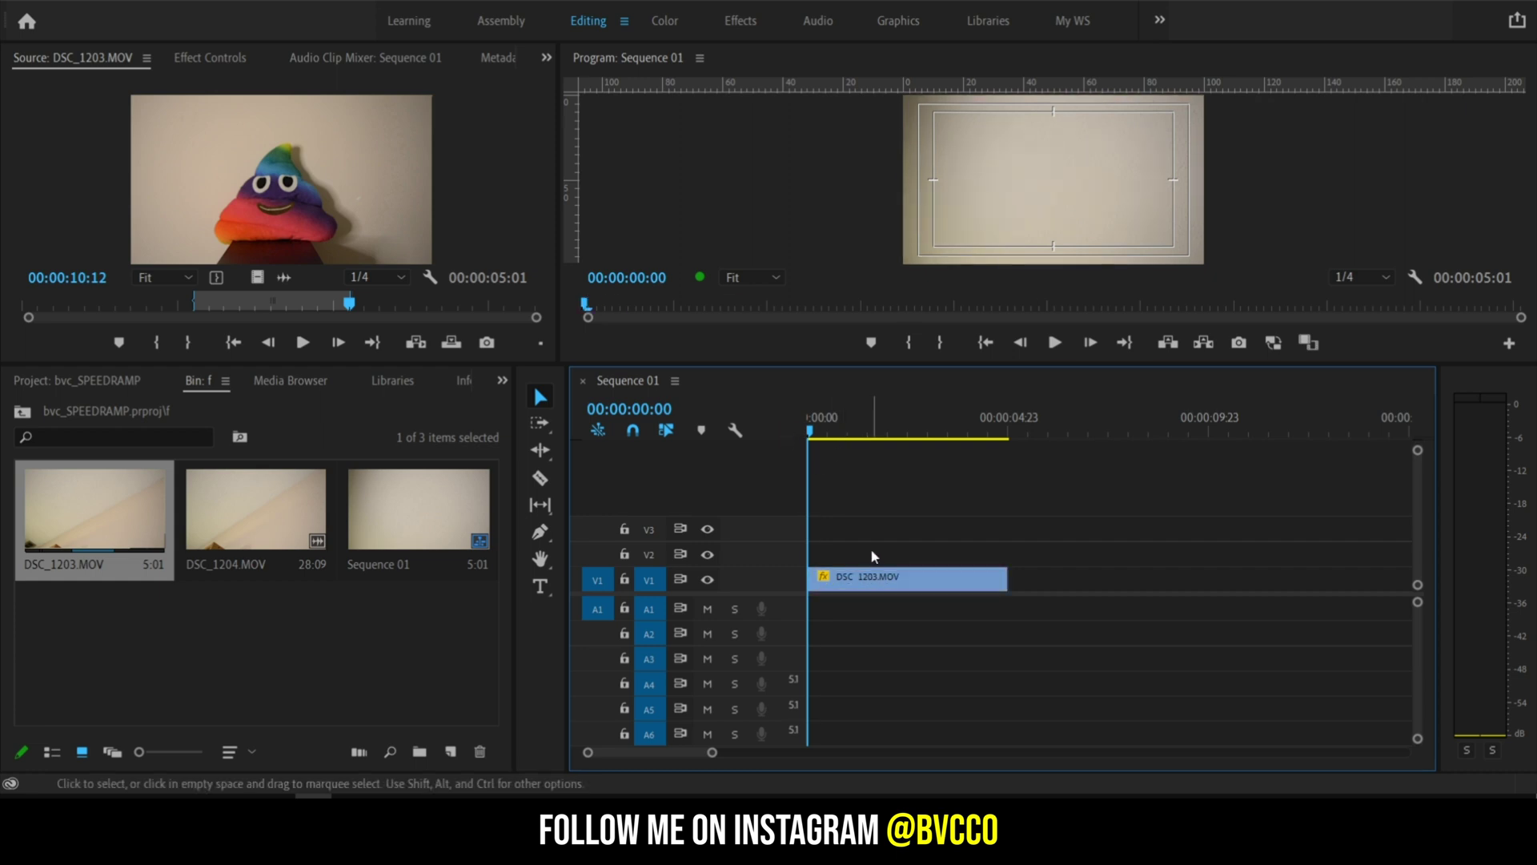
Step: Enlarge the tracks and show the clip's Time Remapping > Speed keyframe line
key("shift+equal")
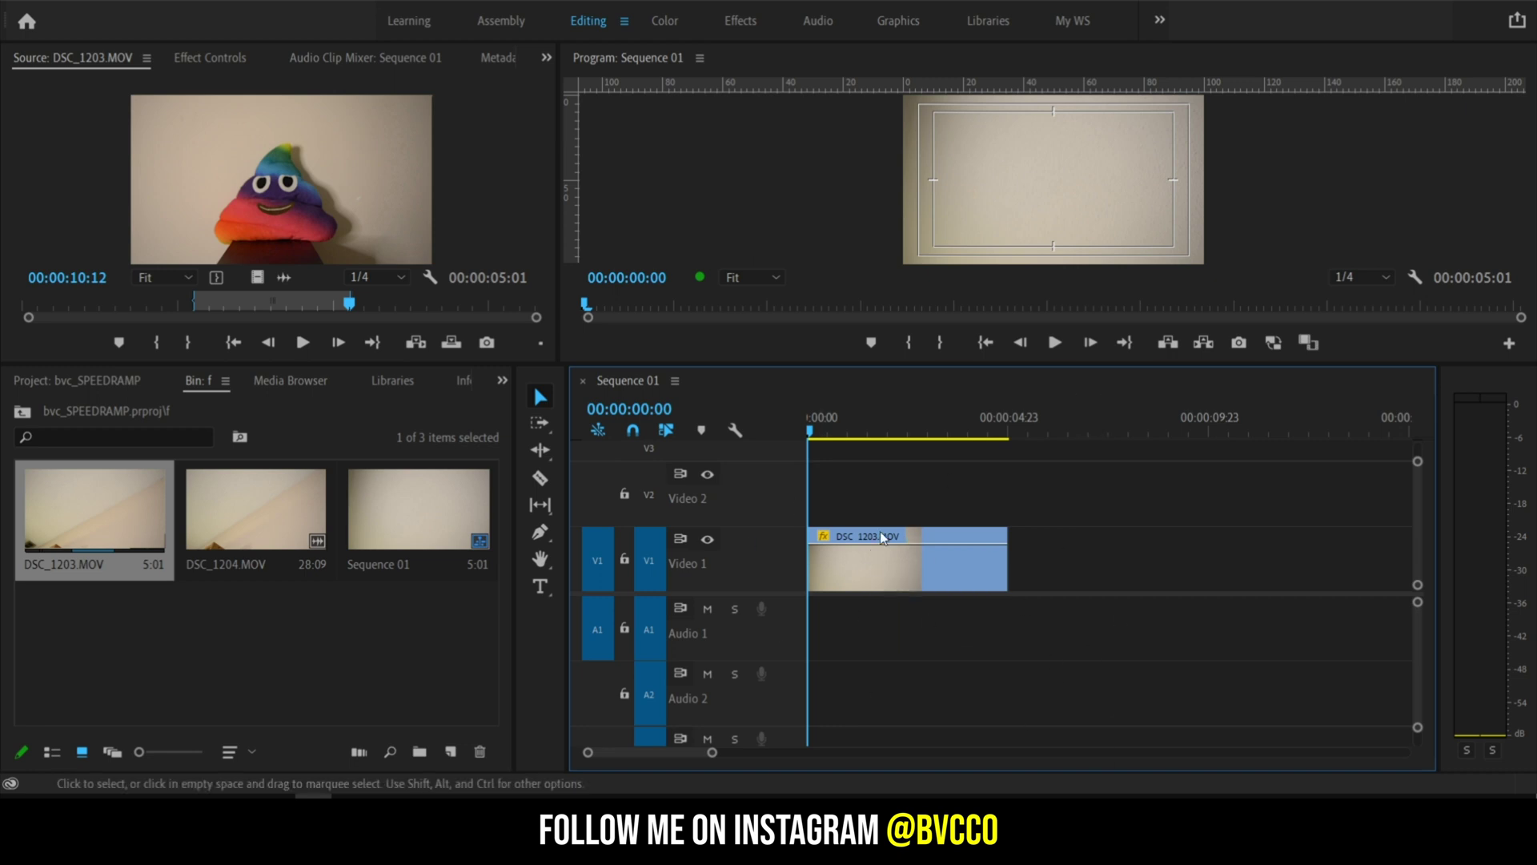
right_click(879, 573)
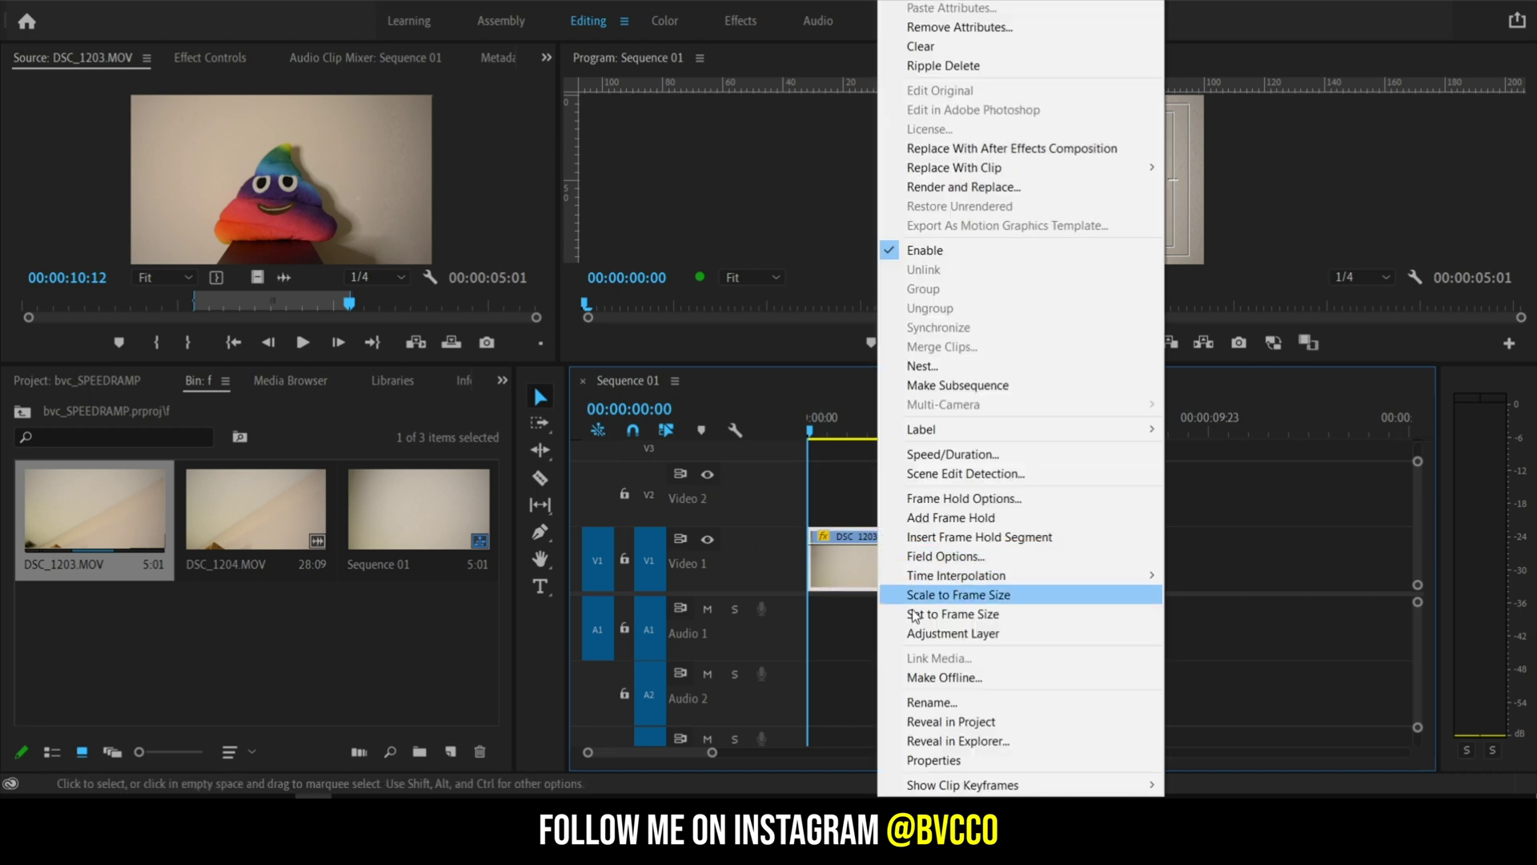
mouse_move(993, 788)
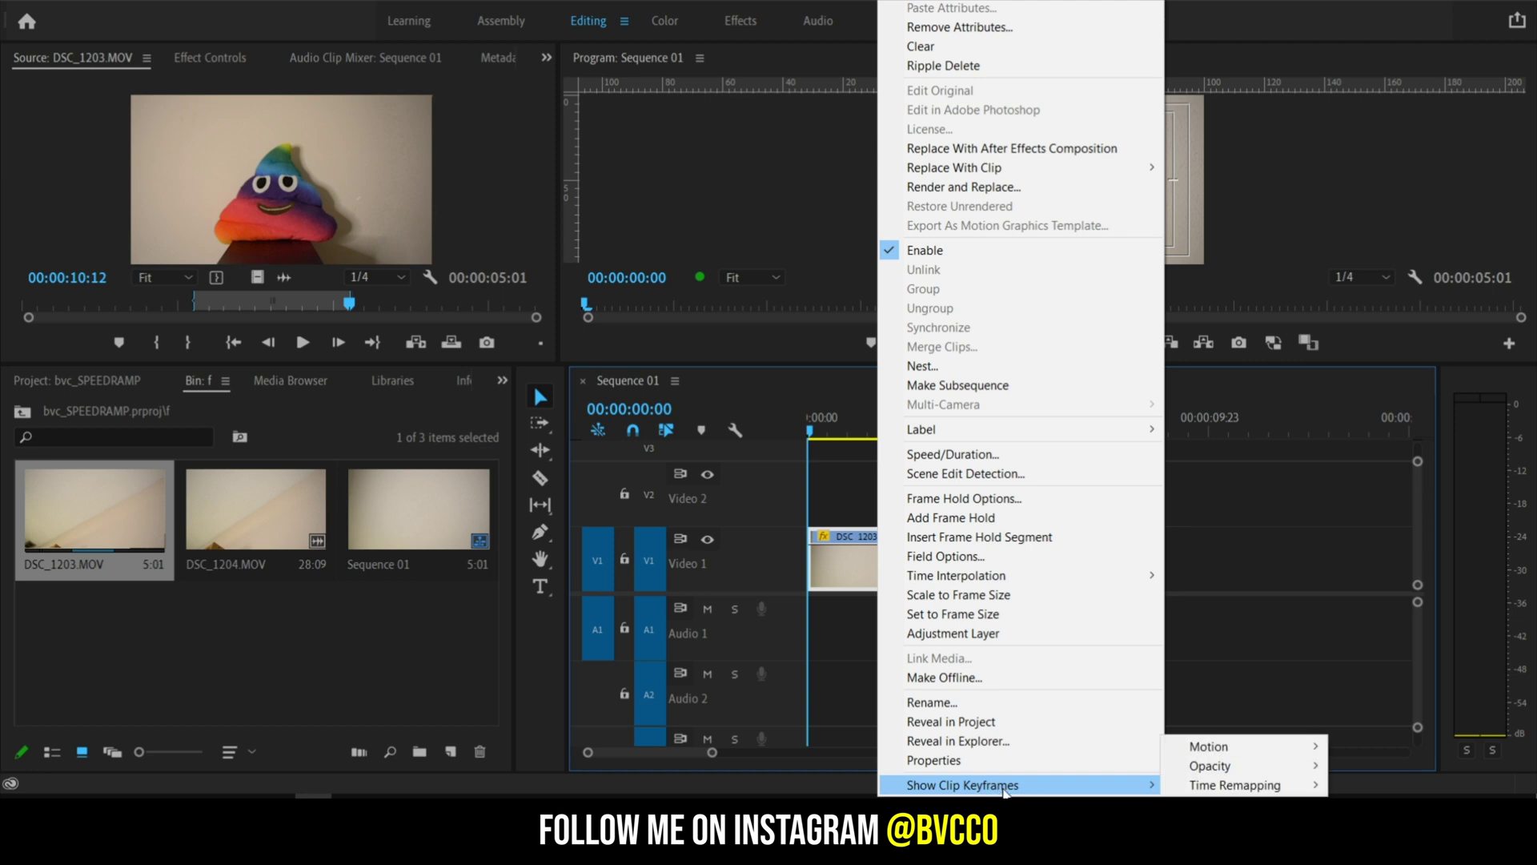
mouse_move(1239, 791)
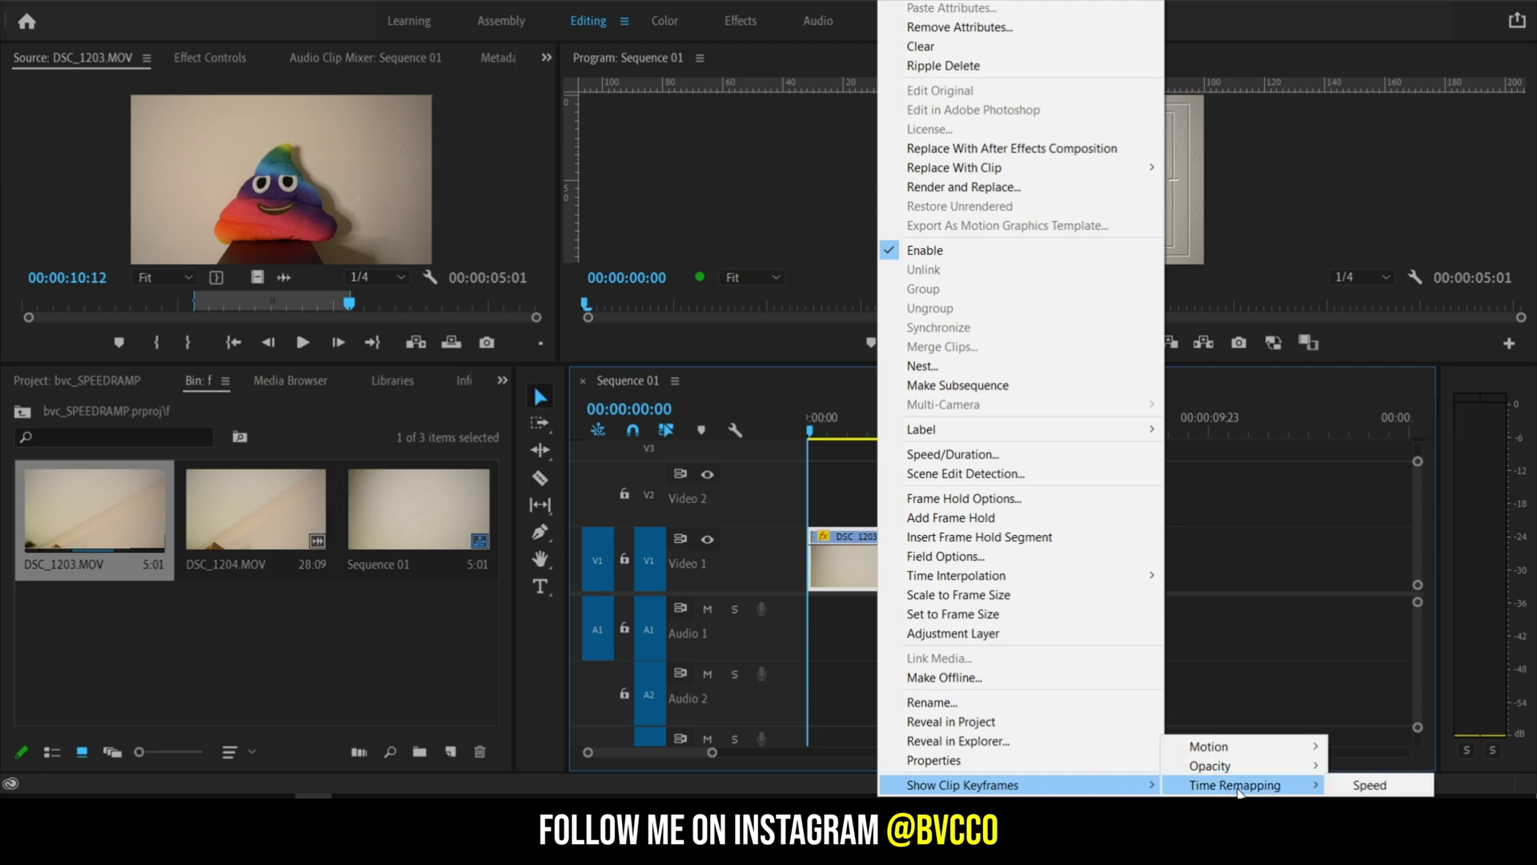
left_click(1353, 786)
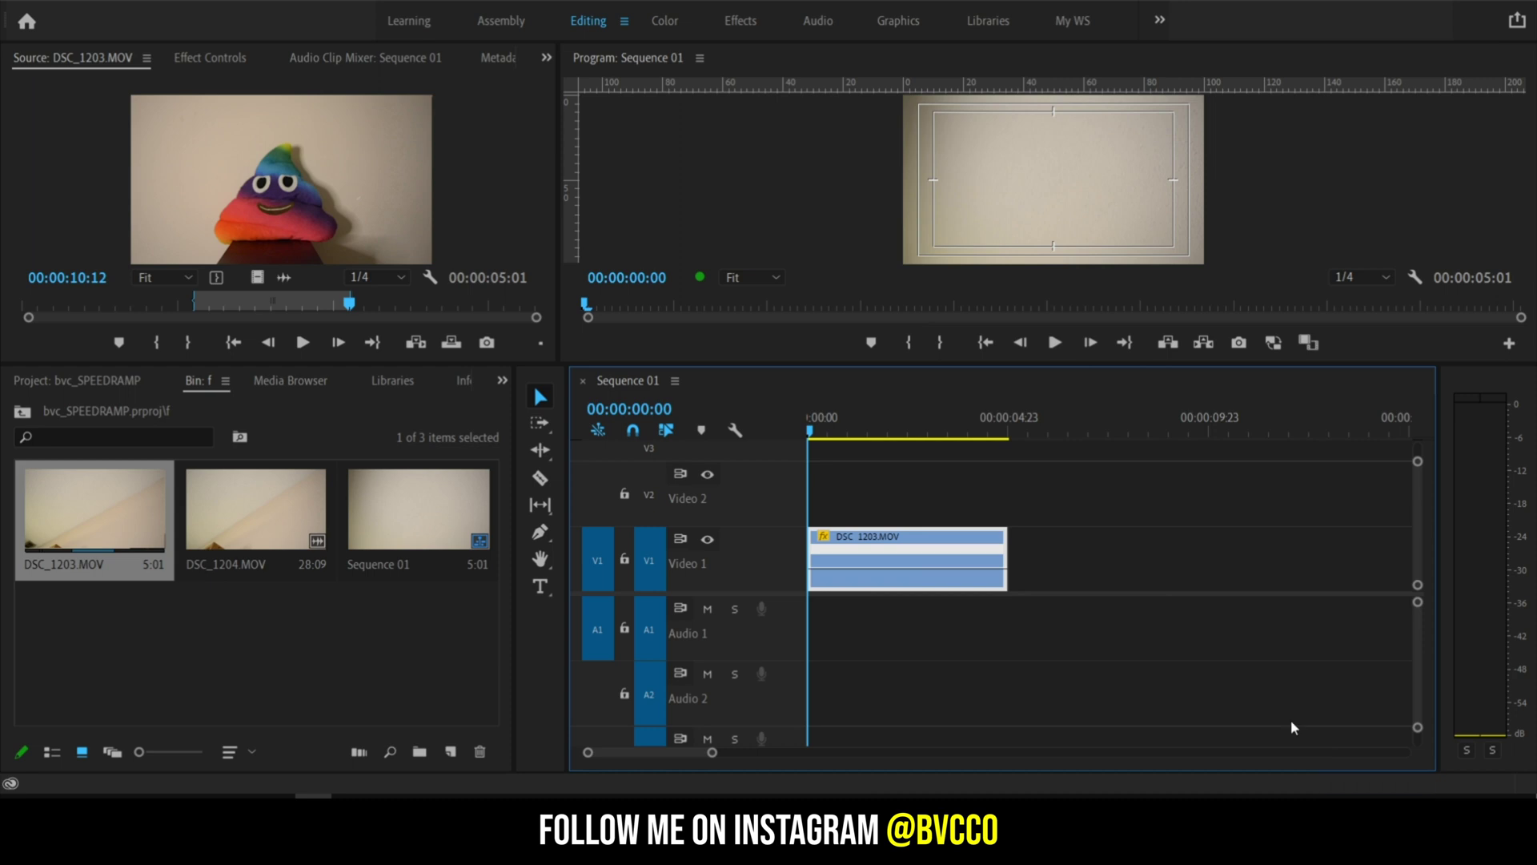
key("=")
Step: Add a speed keyframe and pull its halves apart into a gradual transition
left_click(814, 433)
left_click_drag(813, 433, 970, 433)
left_click(973, 570, "ctrl")
mouse_move(971, 432)
left_mouse_down()
mouse_move(1160, 434)
mouse_move(941, 433)
left_mouse_up()
mouse_move(980, 551)
left_mouse_down()
mouse_move(1002, 548)
mouse_move(982, 549)
left_mouse_up()
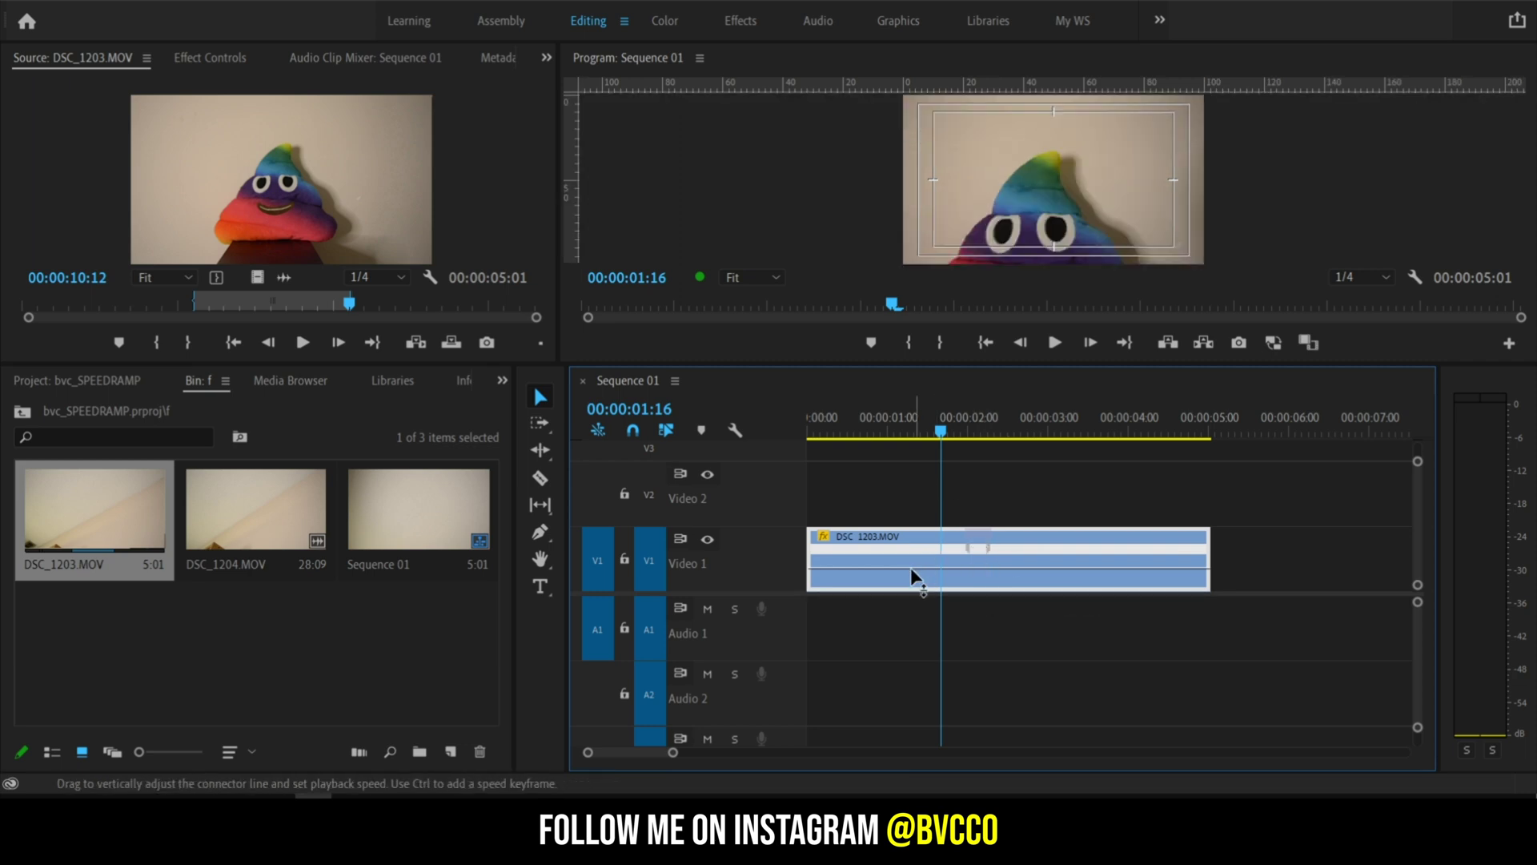
Step: Drag one section's speed line up, shortening Sequence 01 from 5:01 to 3:06
key("equal")
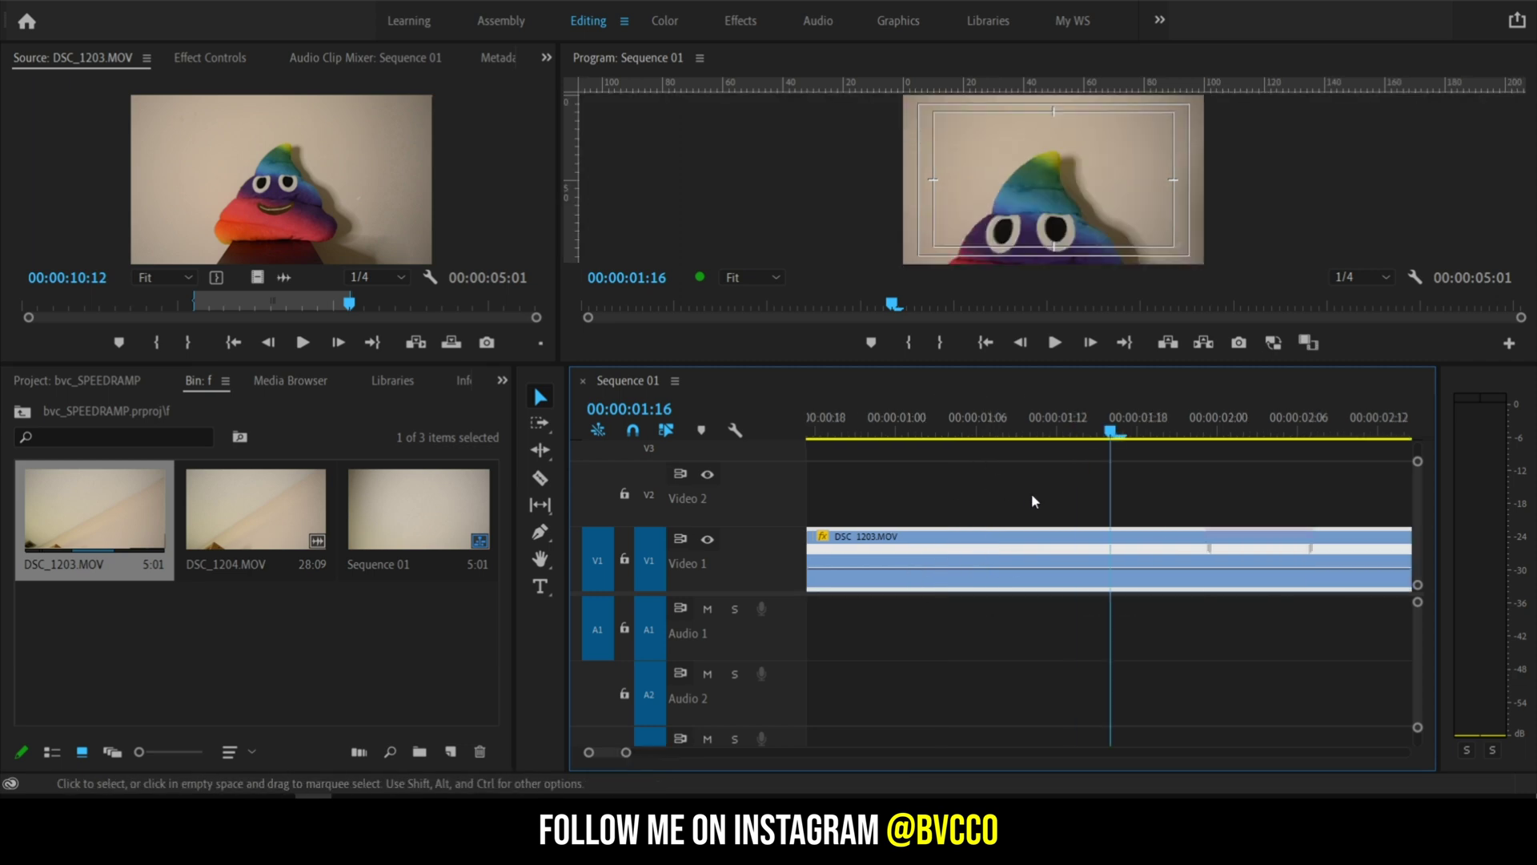
left_click(1225, 439)
key("equal")
left_click(1153, 586)
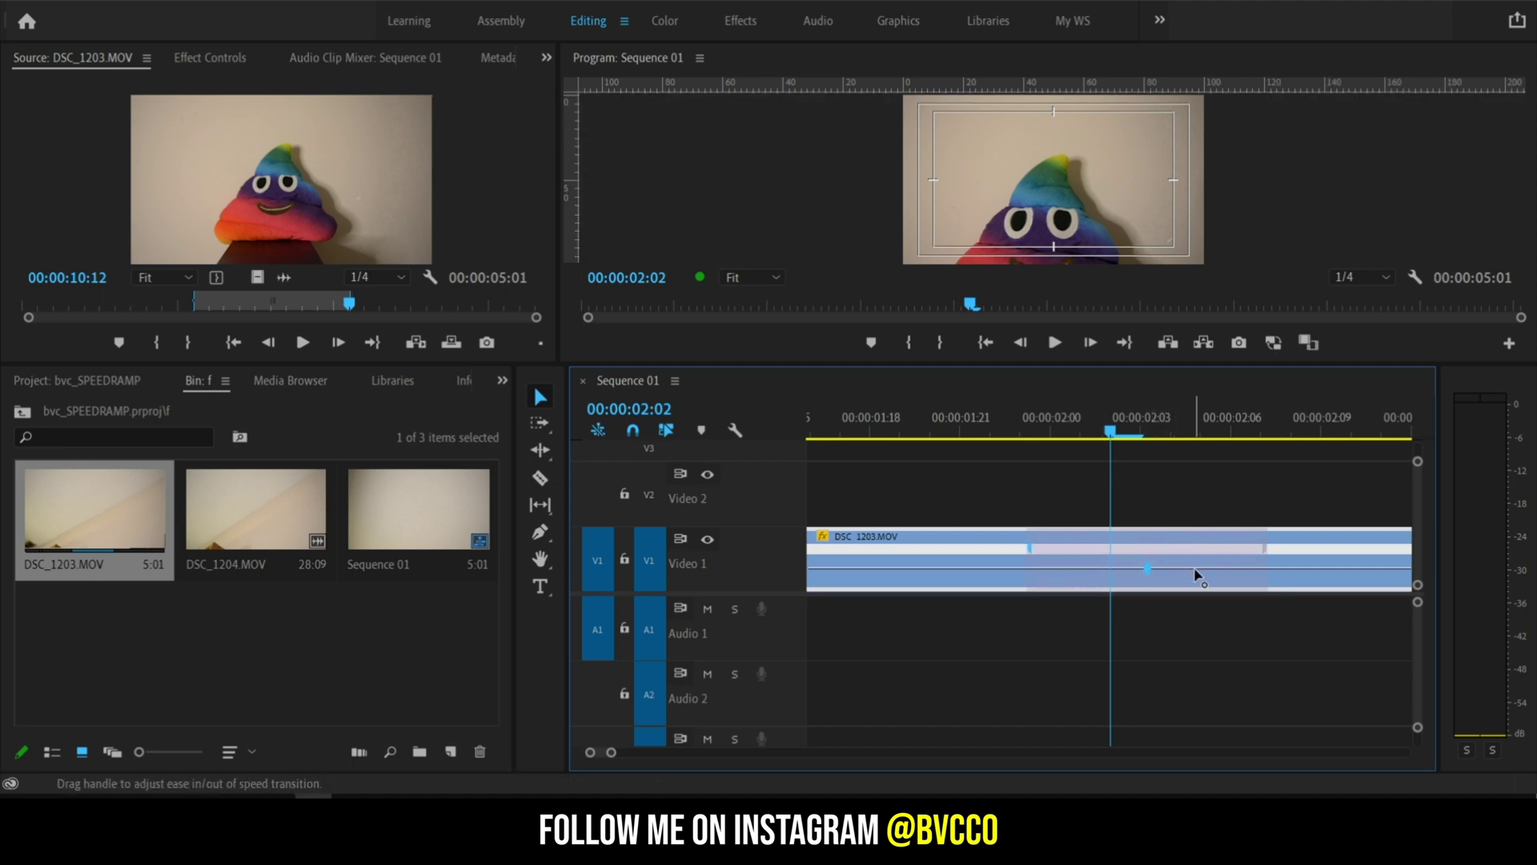
mouse_move(1002, 570)
left_mouse_down()
mouse_move(1017, 567)
mouse_move(1004, 566)
left_mouse_up()
key("minus")
key("minus")
key("minus")
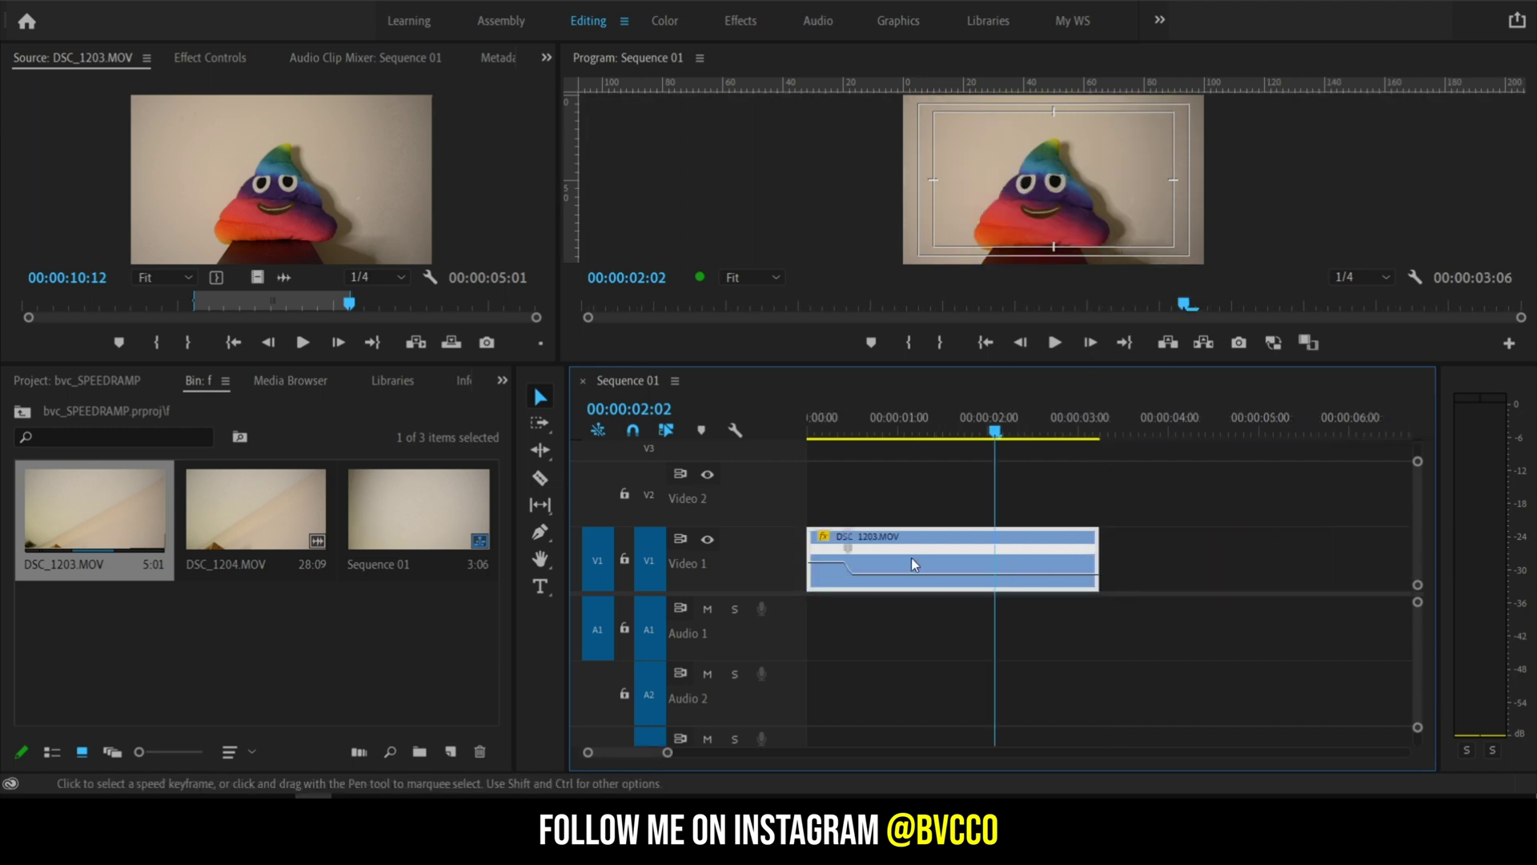
left_click_drag(933, 433, 847, 433)
key("equal")
key("equal")
key("equal")
Step: Select the speed transition and play back the ramp from the sequence start
left_click(1139, 544)
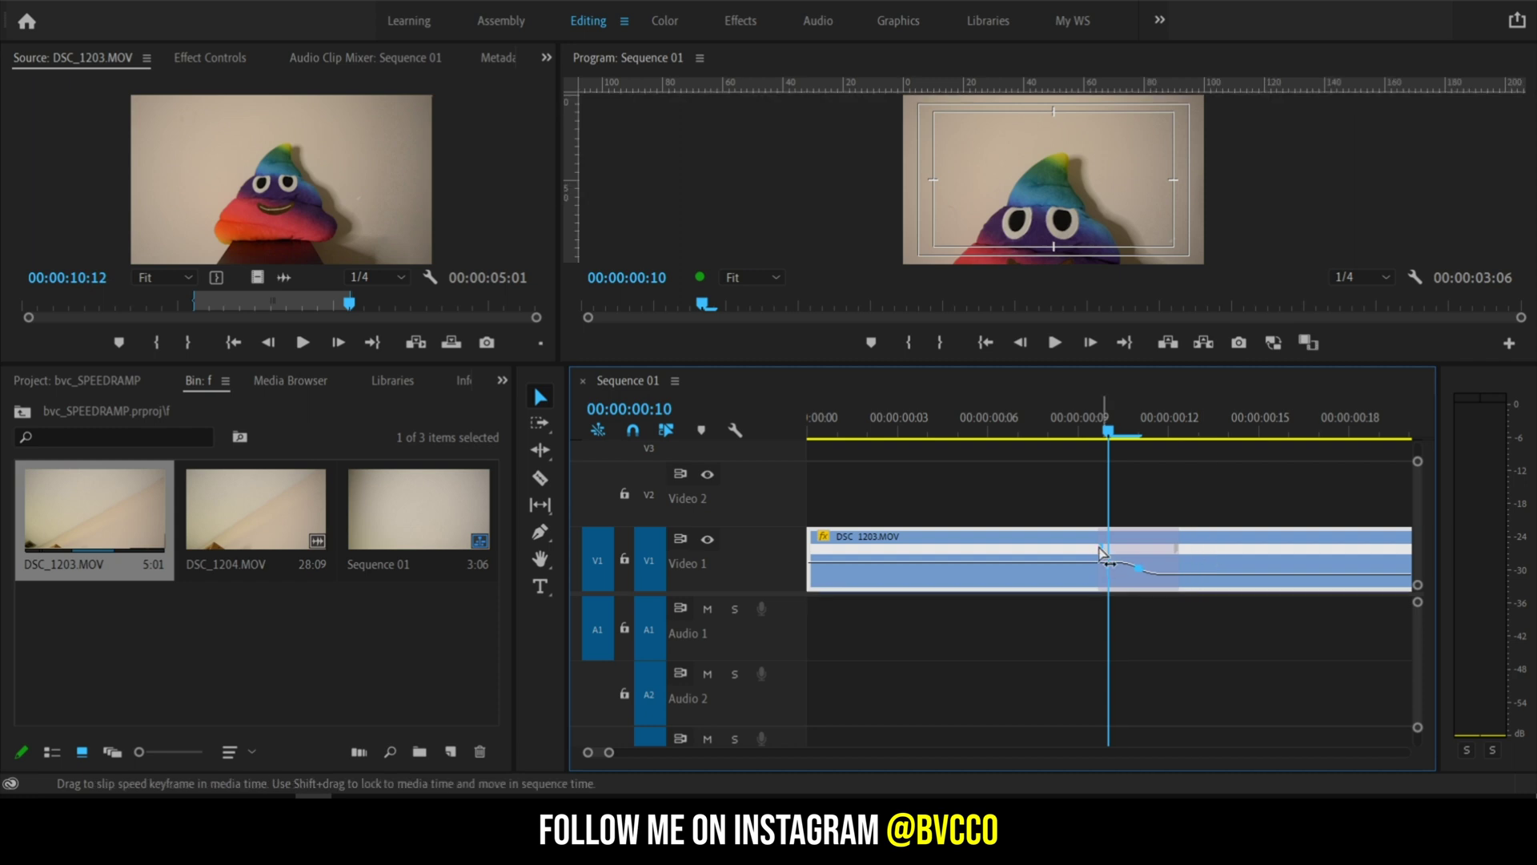
left_click_drag(1110, 434, 999, 436)
key("space")
key("space")
key("backslash")
key("Home")
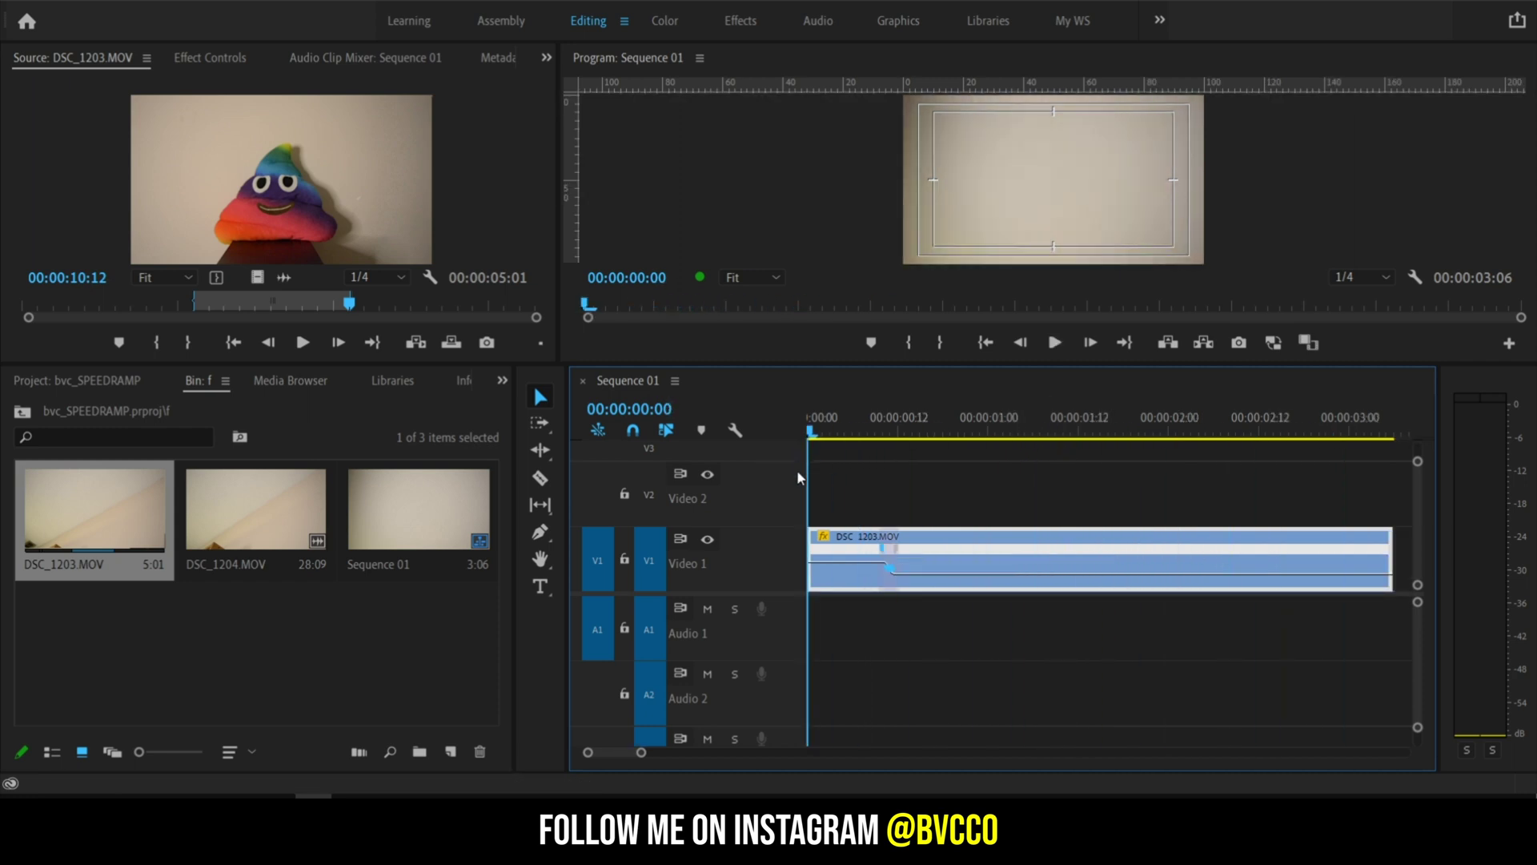
key("space")
key("space")
key("Home")
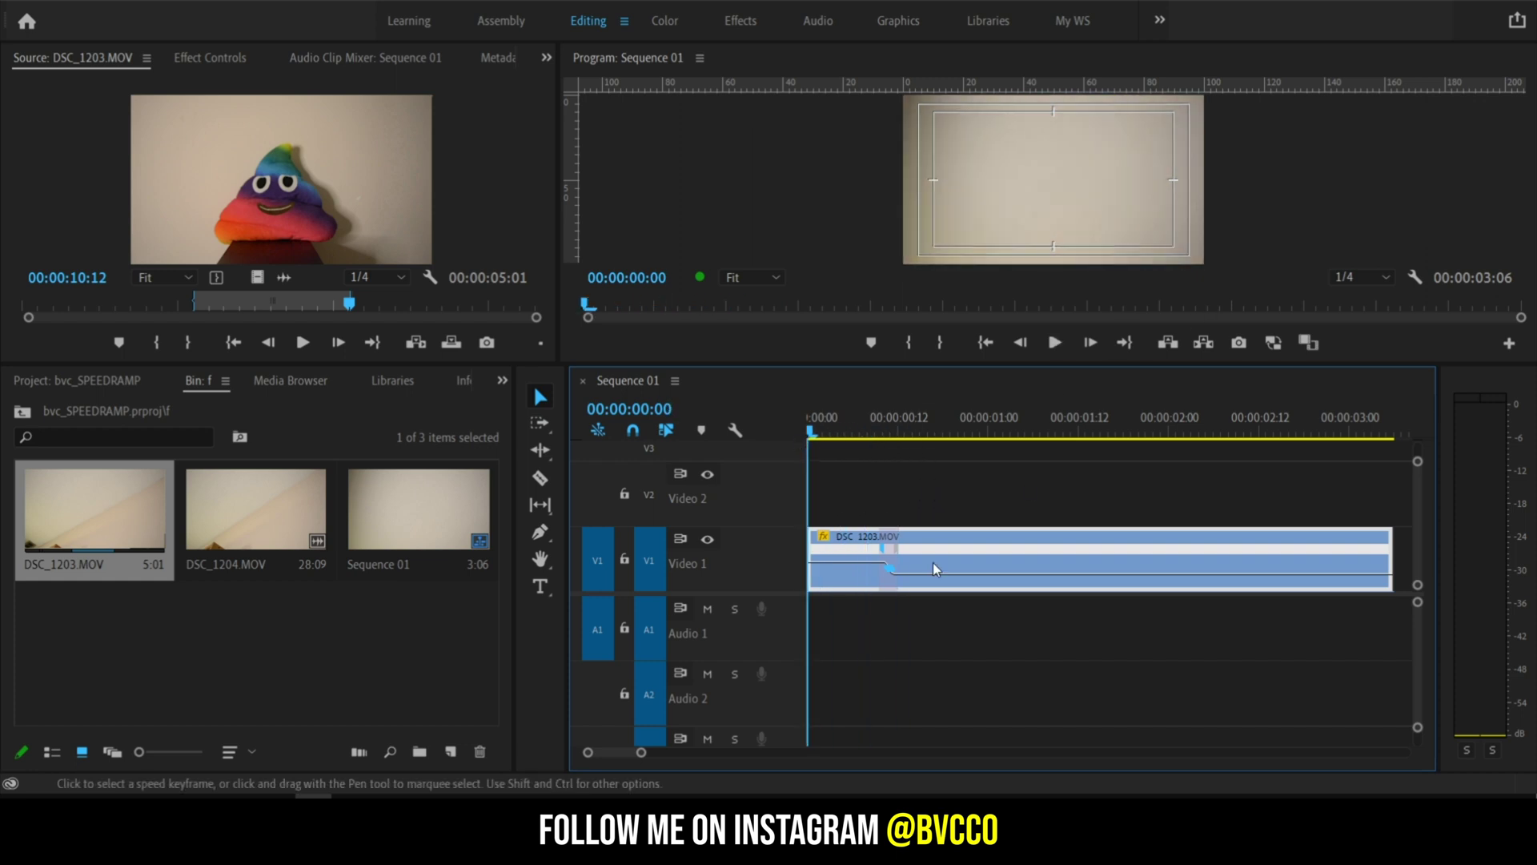
key("backslash")
Step: Raise the fast section to about 599%, shortening the sequence to 3:04, and replay the ramp
left_click_drag(873, 562, 873, 548)
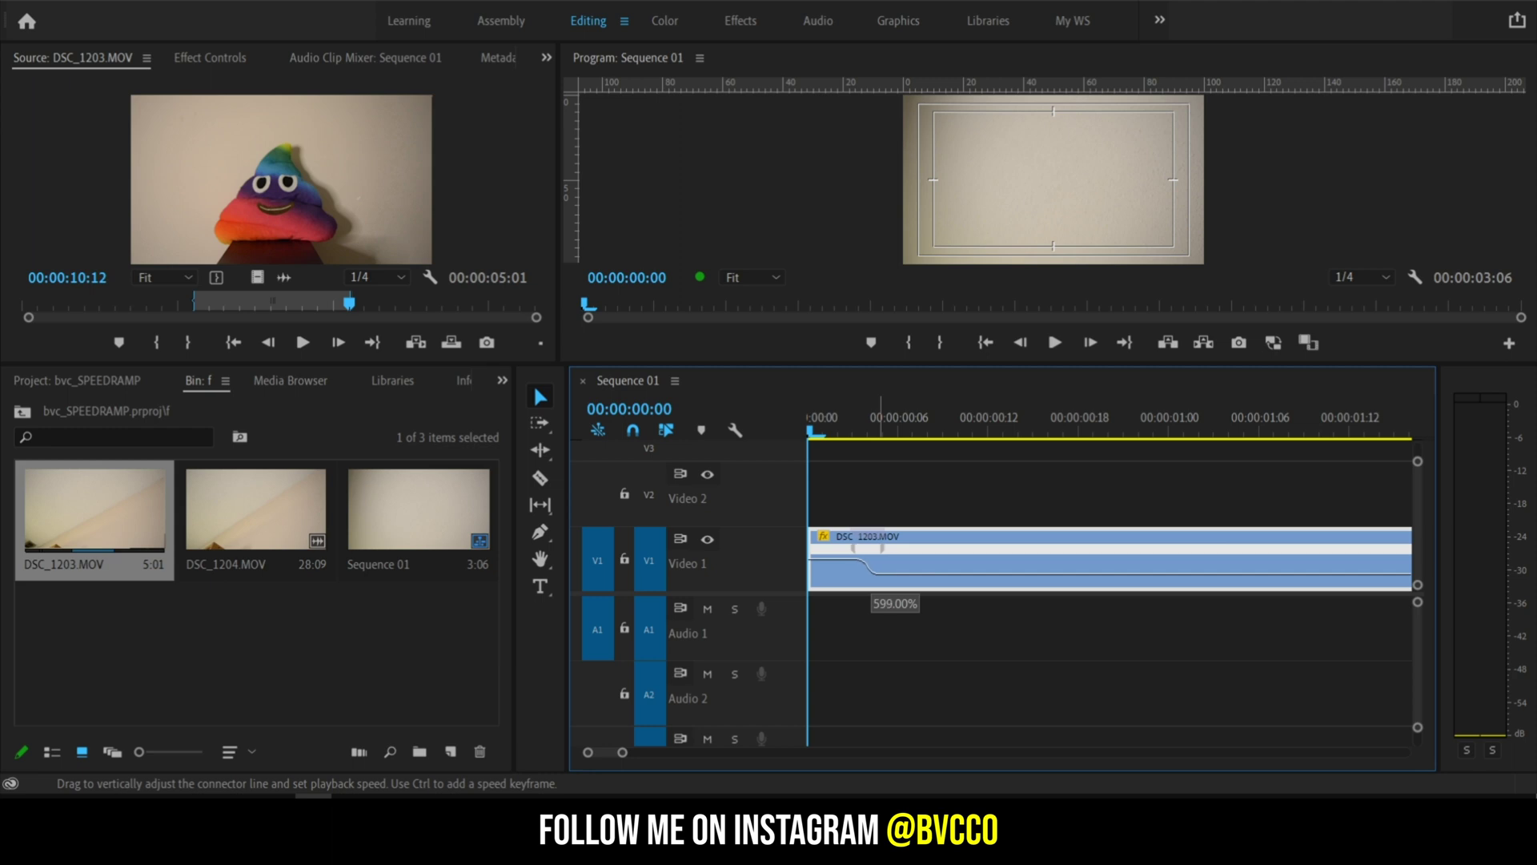
left_click_drag(872, 548, 873, 546)
key("equal")
key("minus")
left_click_drag(900, 433, 760, 427)
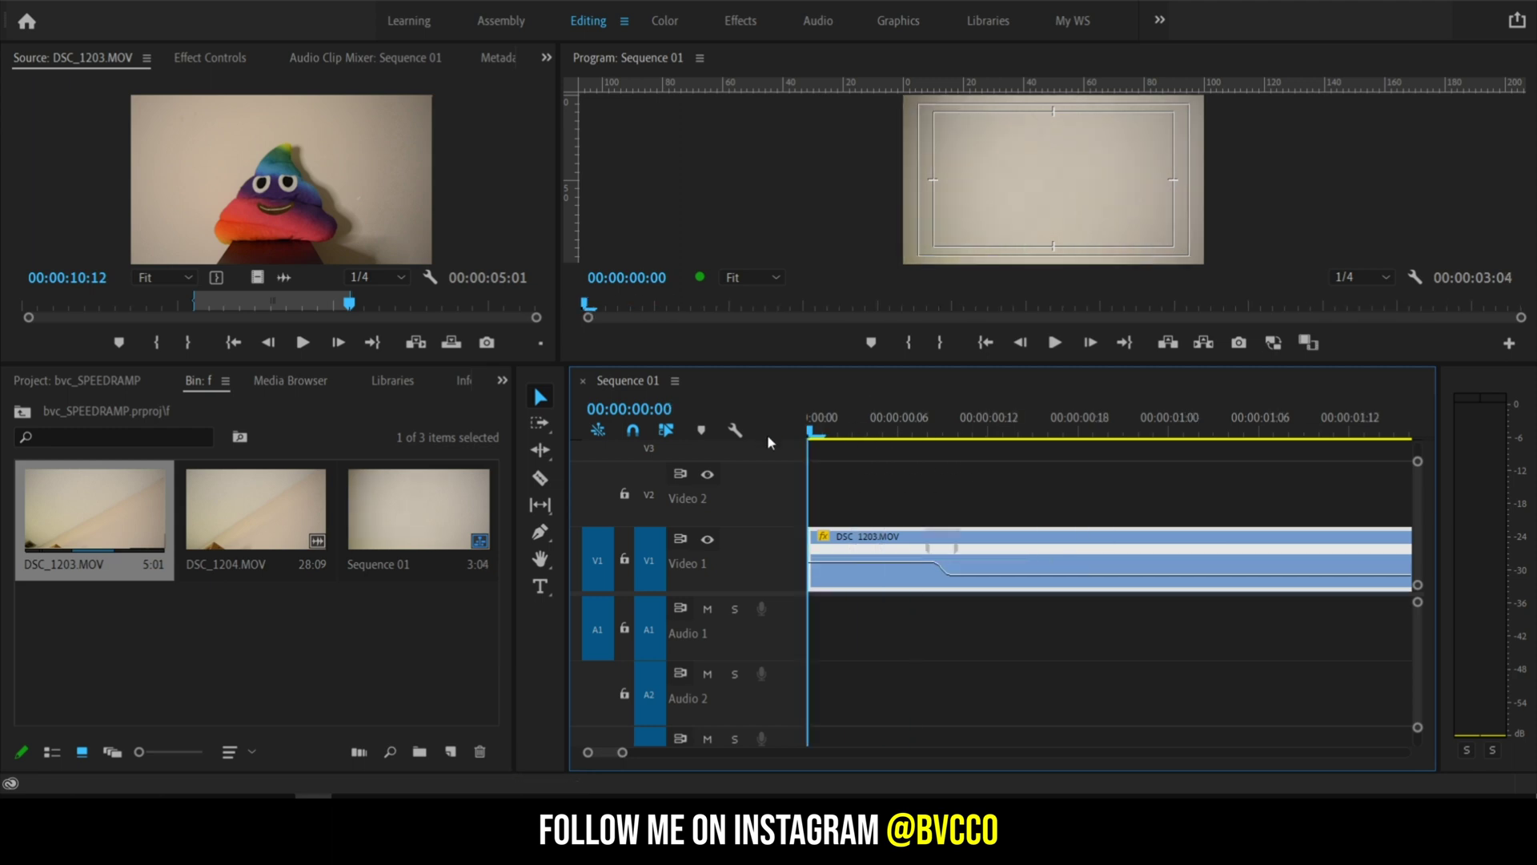
key("space")
key("space")
left_click(947, 433)
key("space")
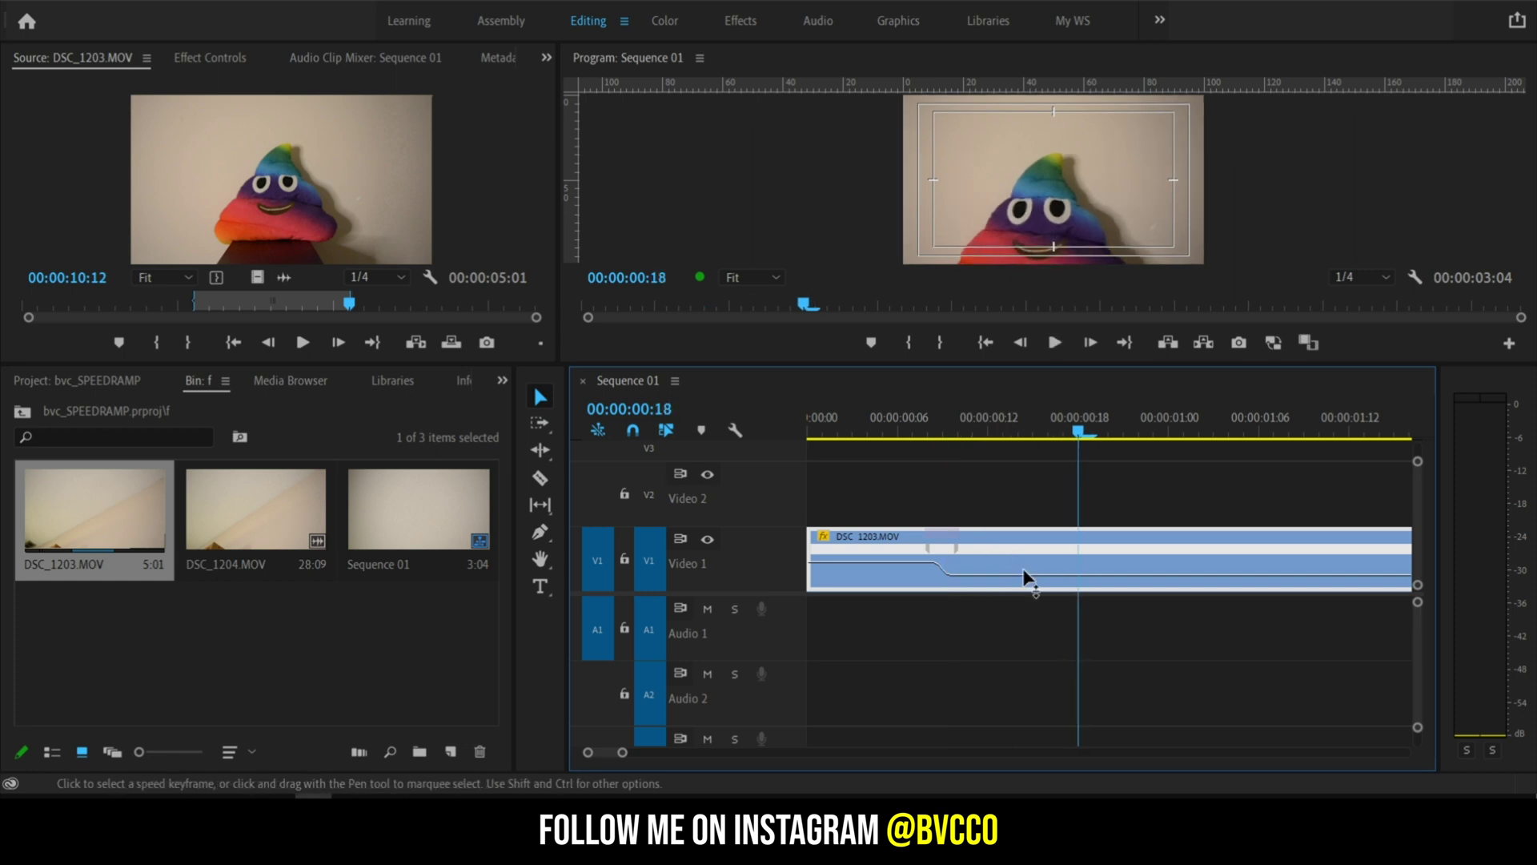
left_click_drag(1093, 576, 1093, 576)
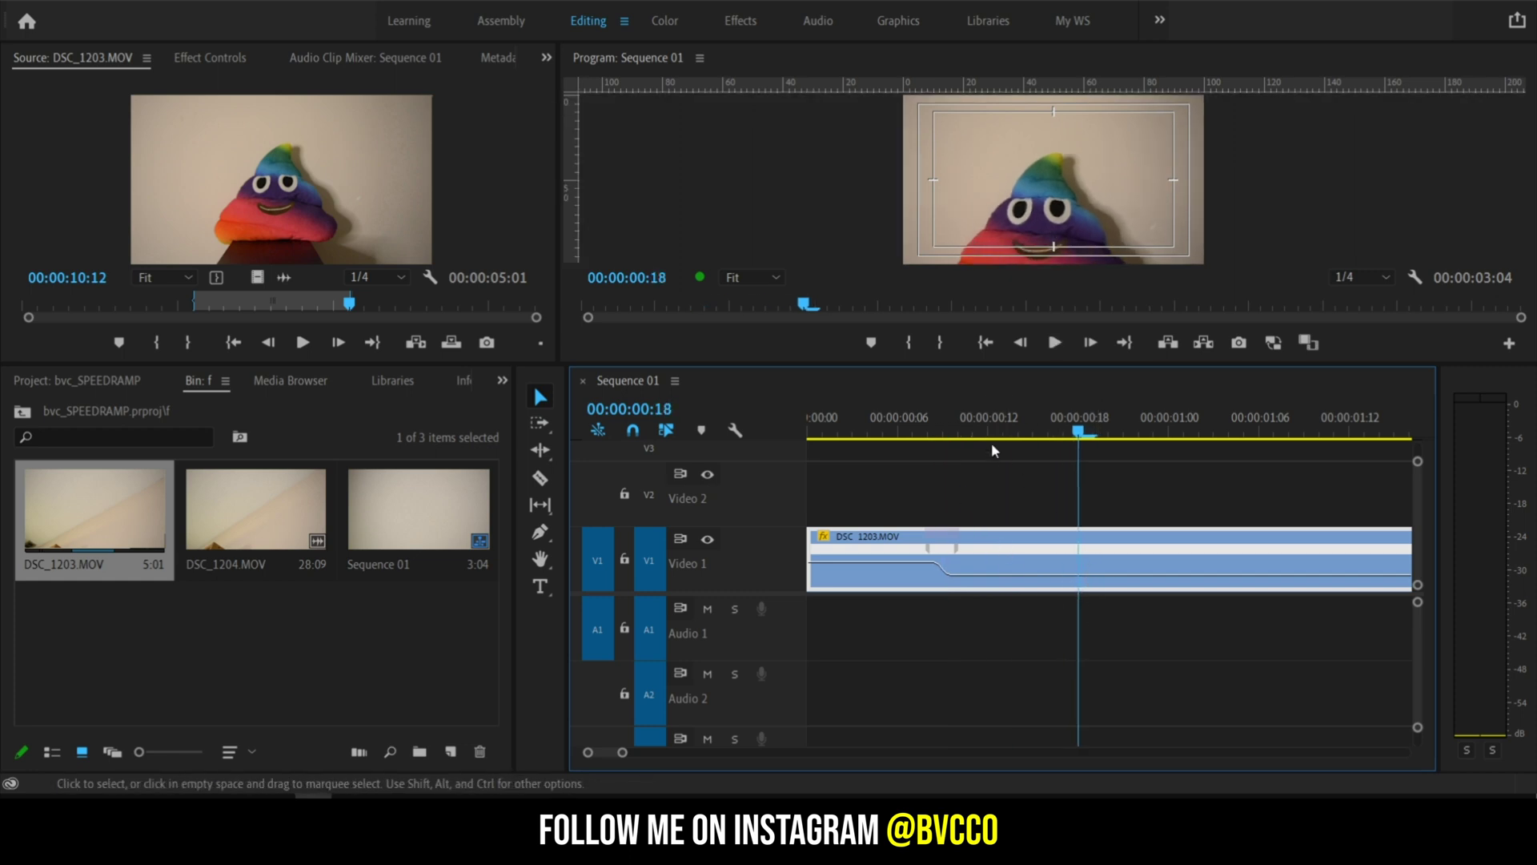
Step: Set the clip's Time Interpolation to Frame Blending
left_click(963, 423)
key("minus")
key("minus")
key("equal")
key("equal")
key("minus")
right_click(947, 545)
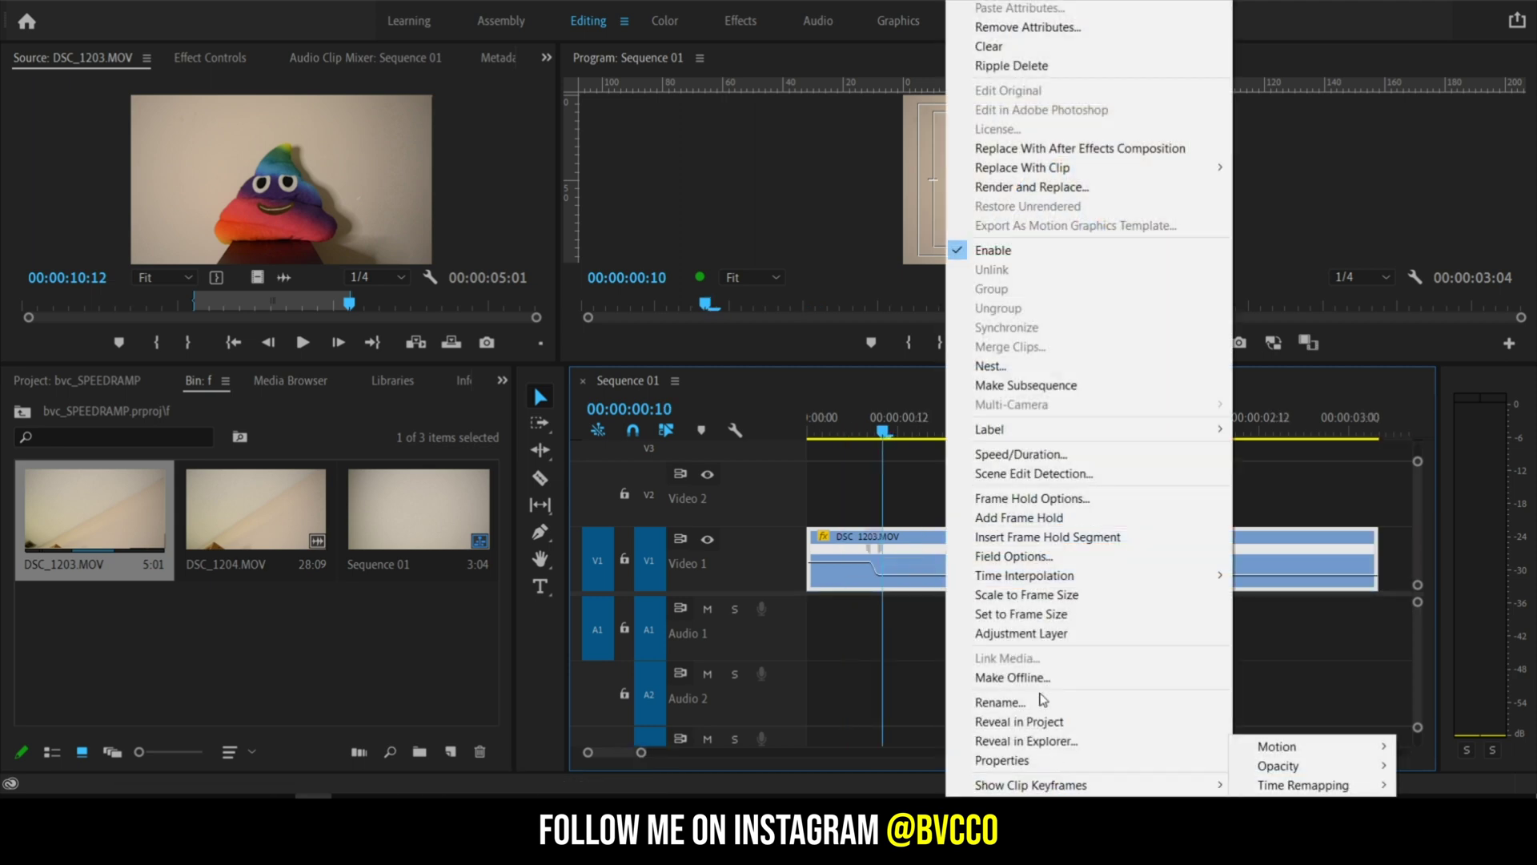
mouse_move(1069, 586)
left_click(1291, 597)
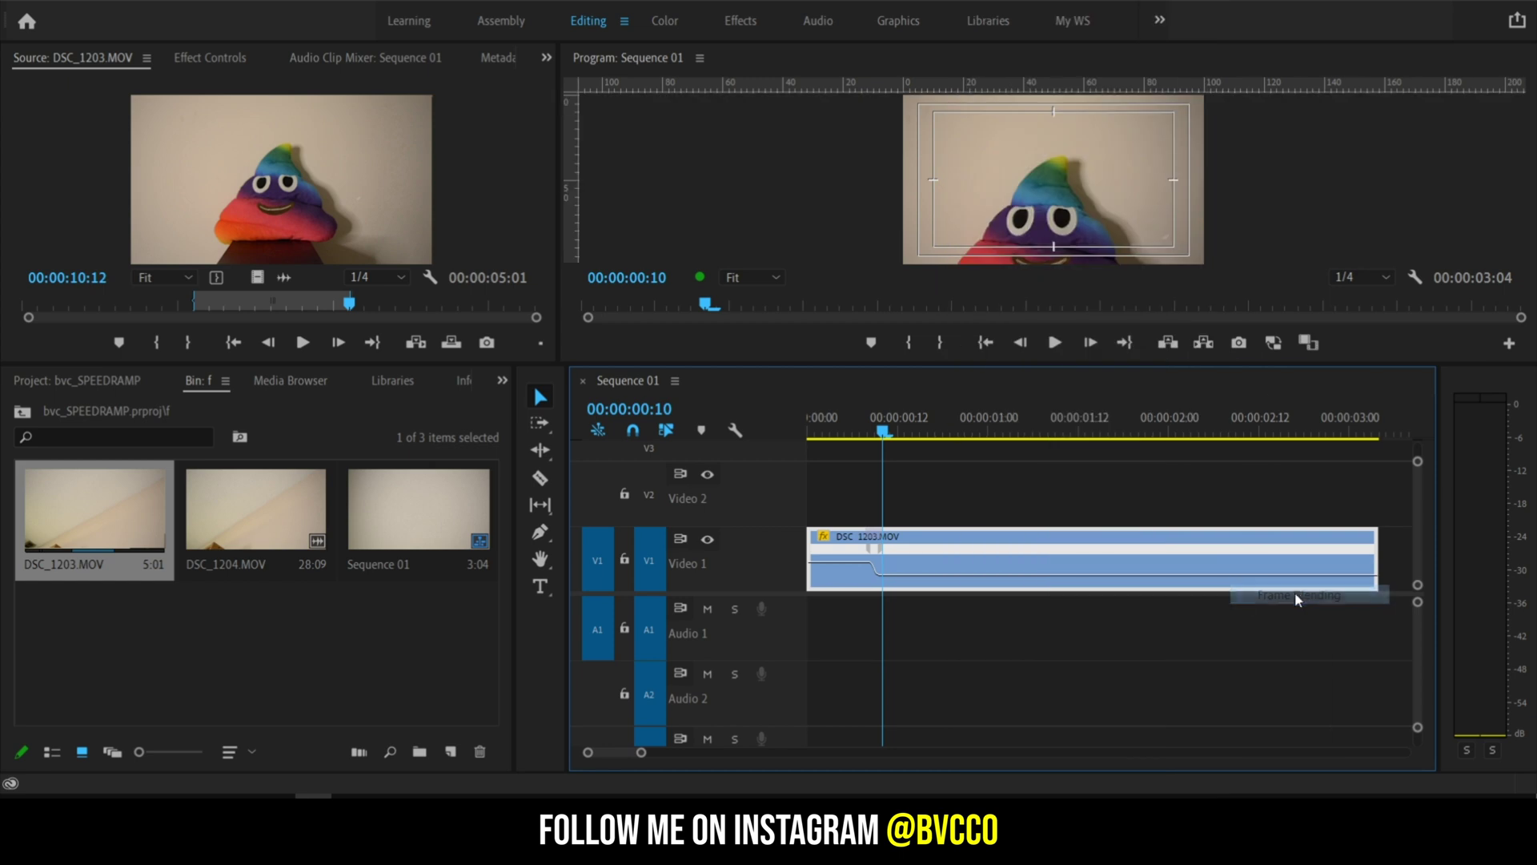
Step: Preview the ramp and drag the opening section's speed to 500%
key("Home")
key("space")
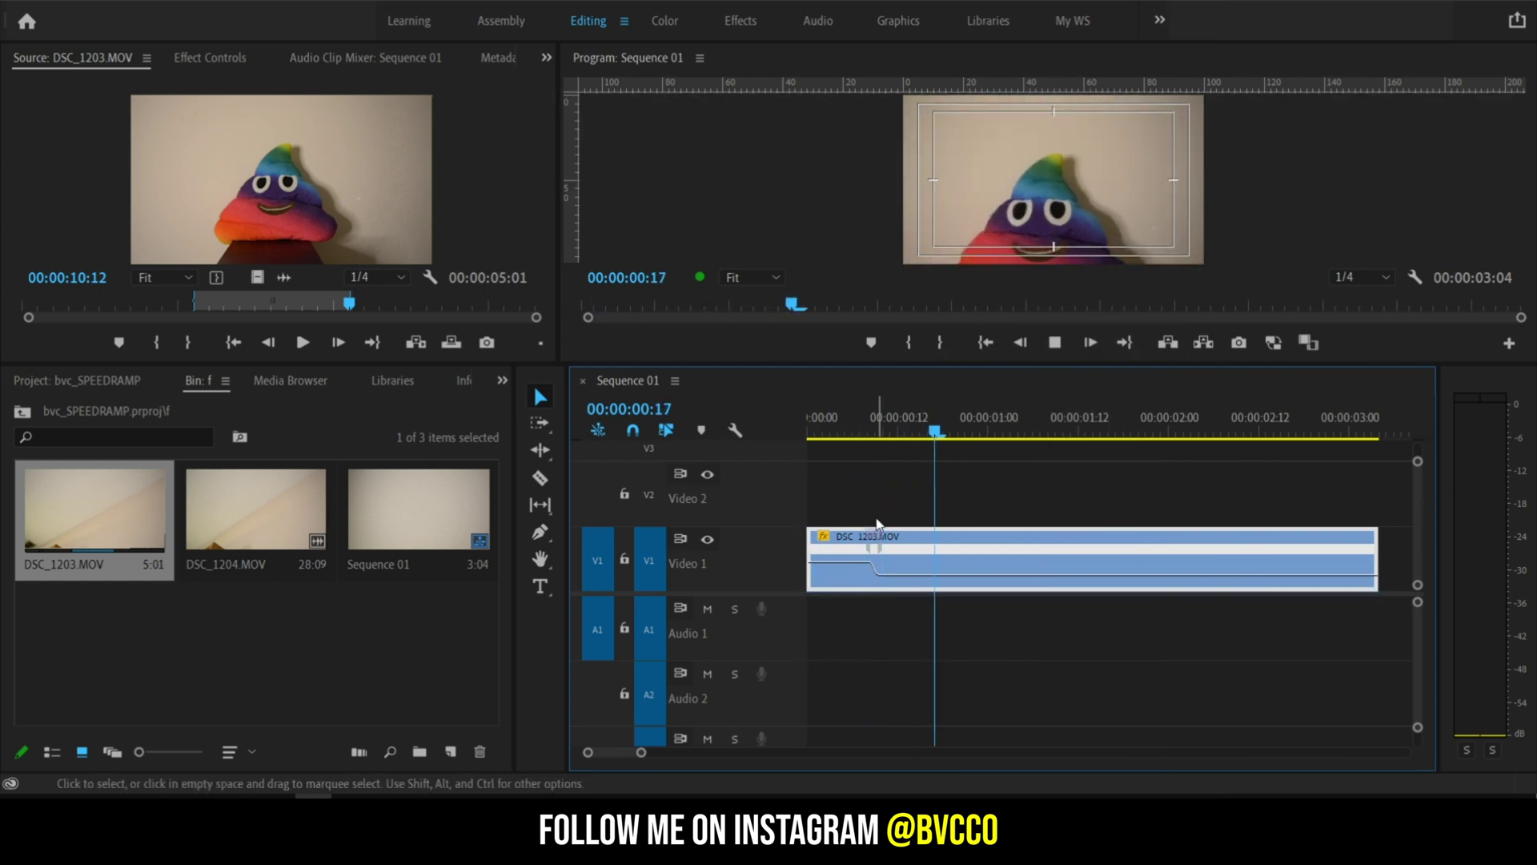
left_click_drag(929, 423, 767, 422)
key("equal")
mouse_move(875, 564)
left_mouse_down()
mouse_move(876, 589)
mouse_move(876, 564)
left_mouse_up()
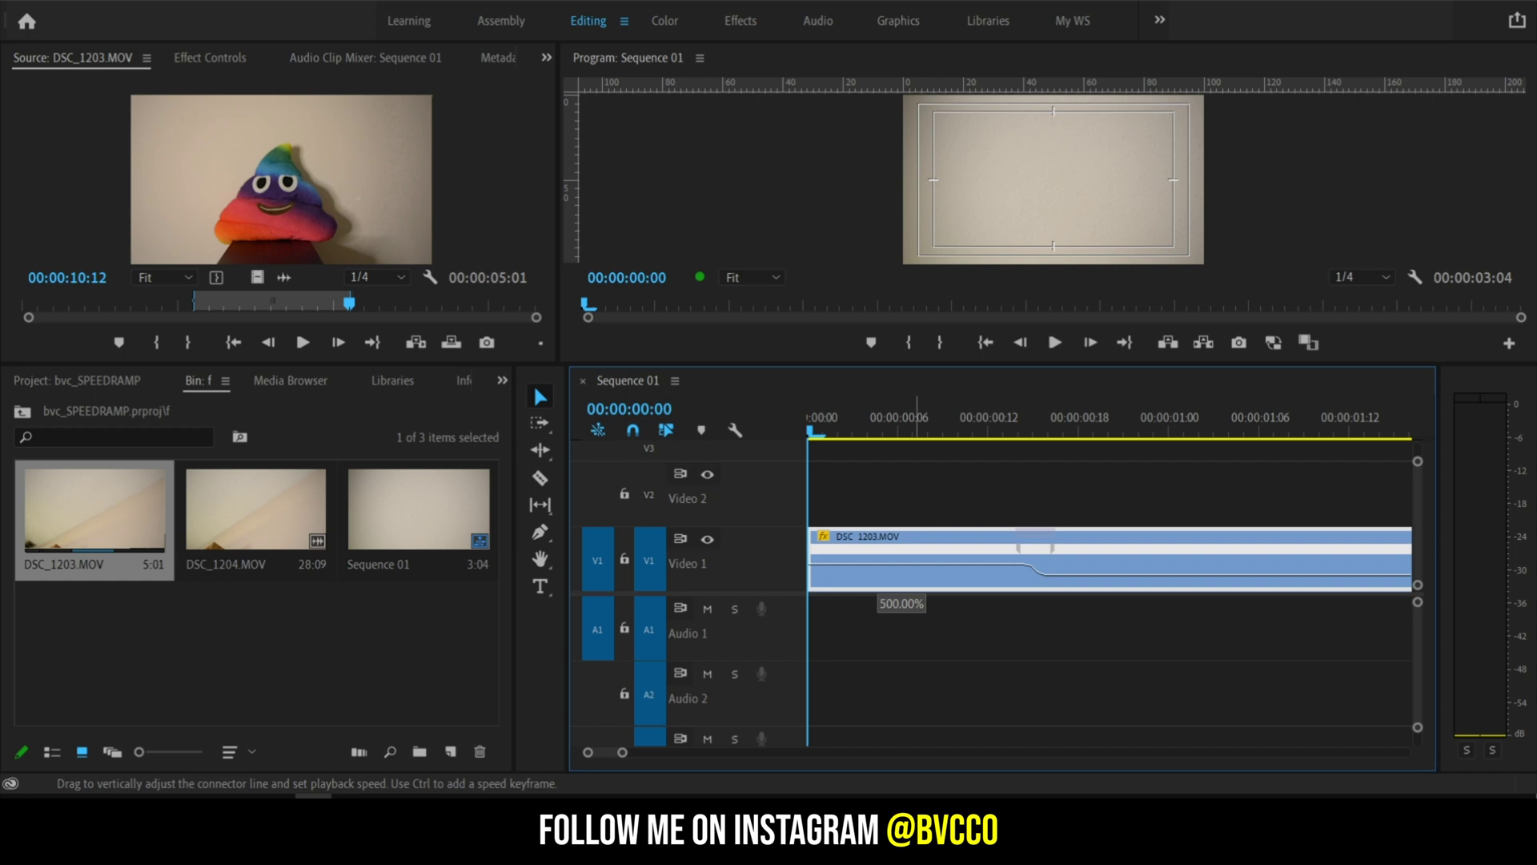
Step: Shorten the speed ramp transition and play back the result
left_click_drag(881, 570, 879, 578)
key("backslash")
key("space")
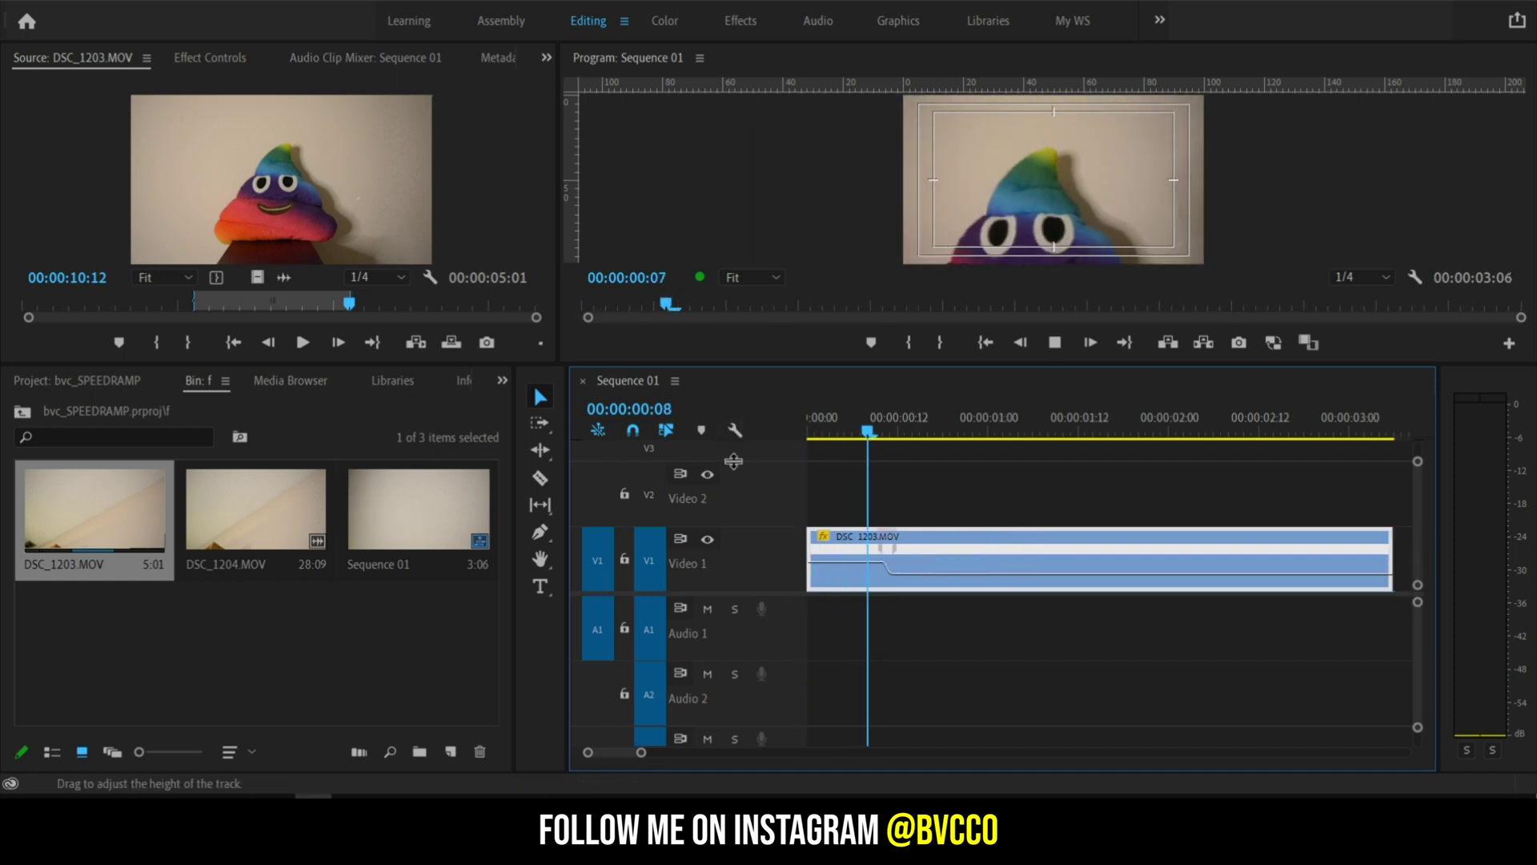
key("space")
left_click_drag(889, 425, 633, 419)
key("space")
key("space")
key("equal")
Step: Razor-split the clip at the ramp, set the first piece to 200%, and ripple delete the gap
key("c")
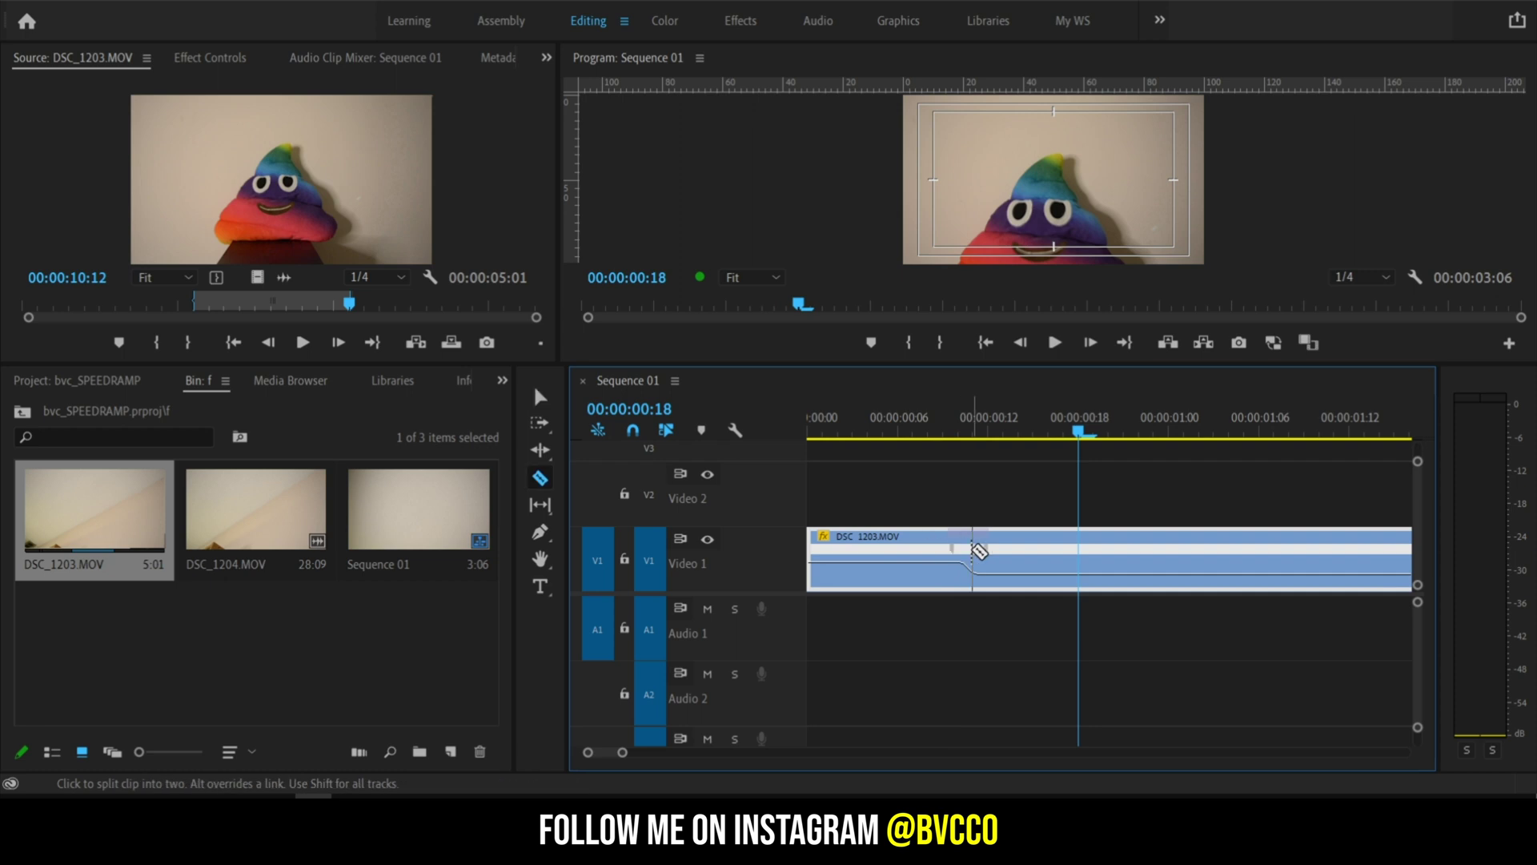
left_click(972, 557)
key("v")
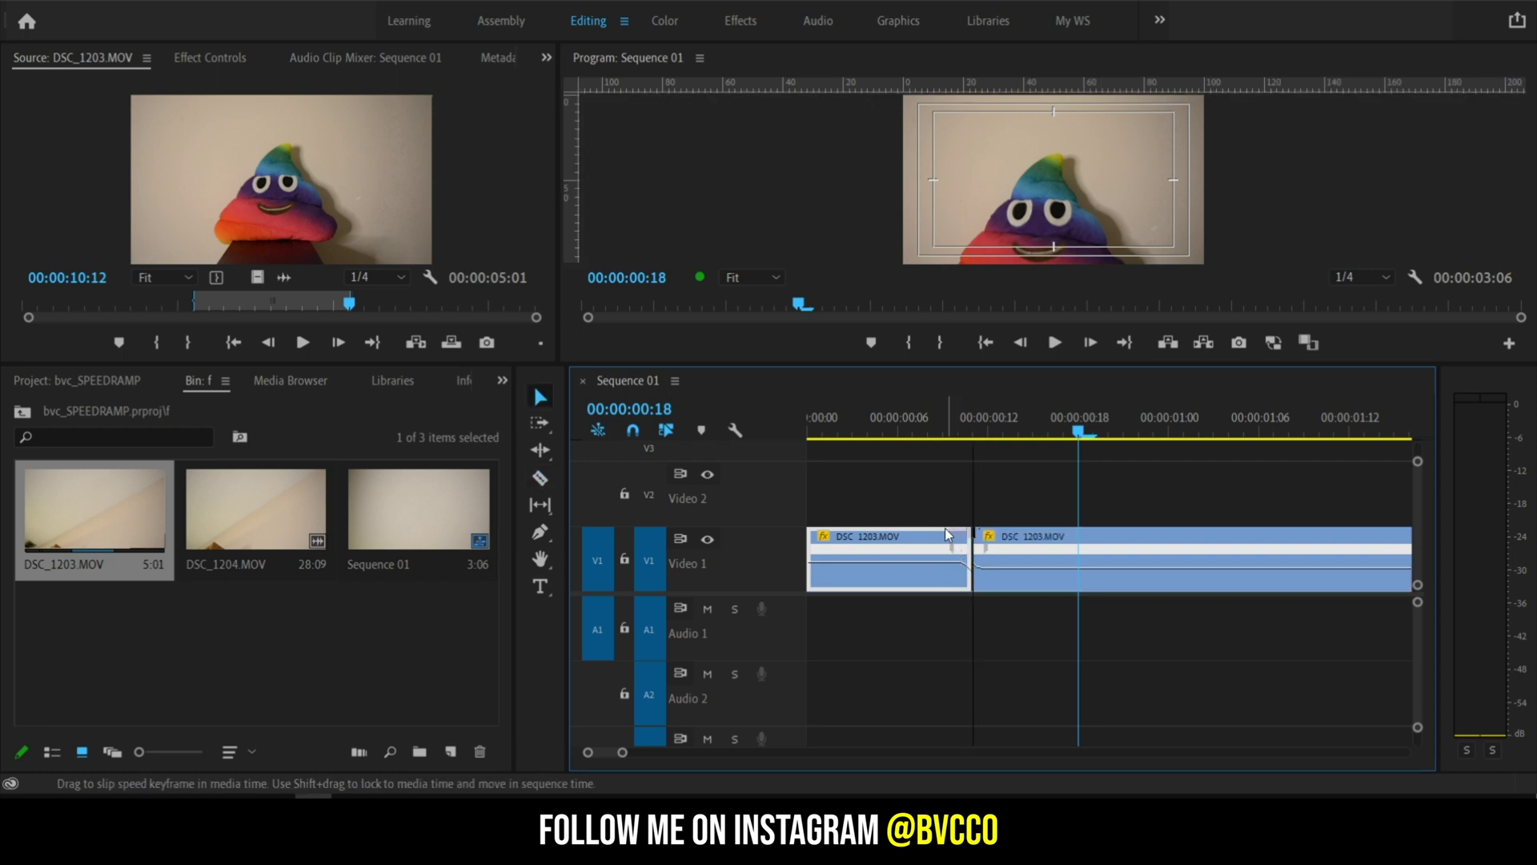
left_click(898, 422)
right_click(890, 568)
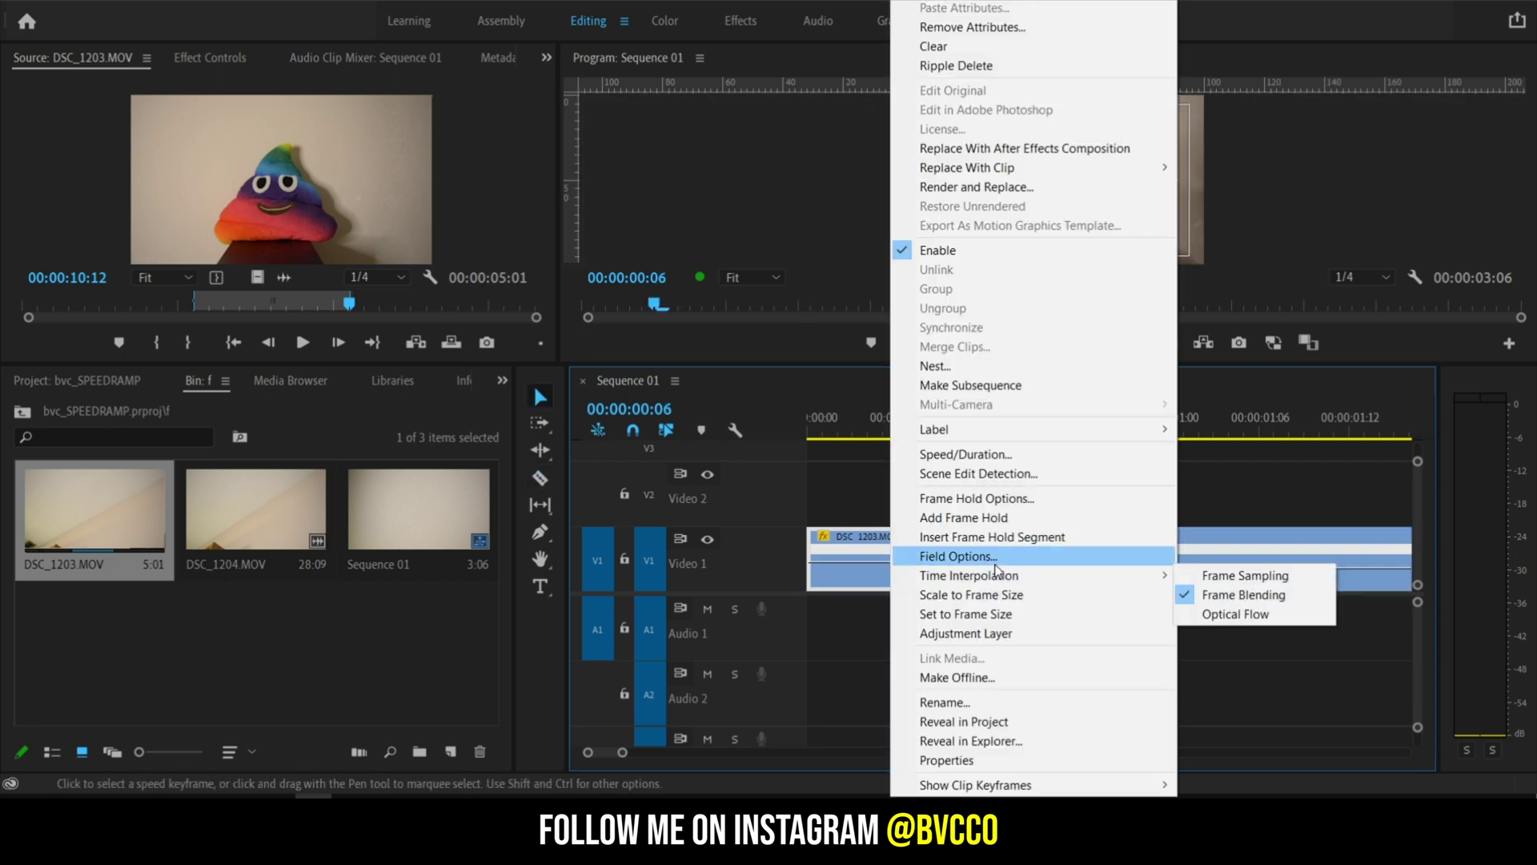
left_click(982, 454)
type("200")
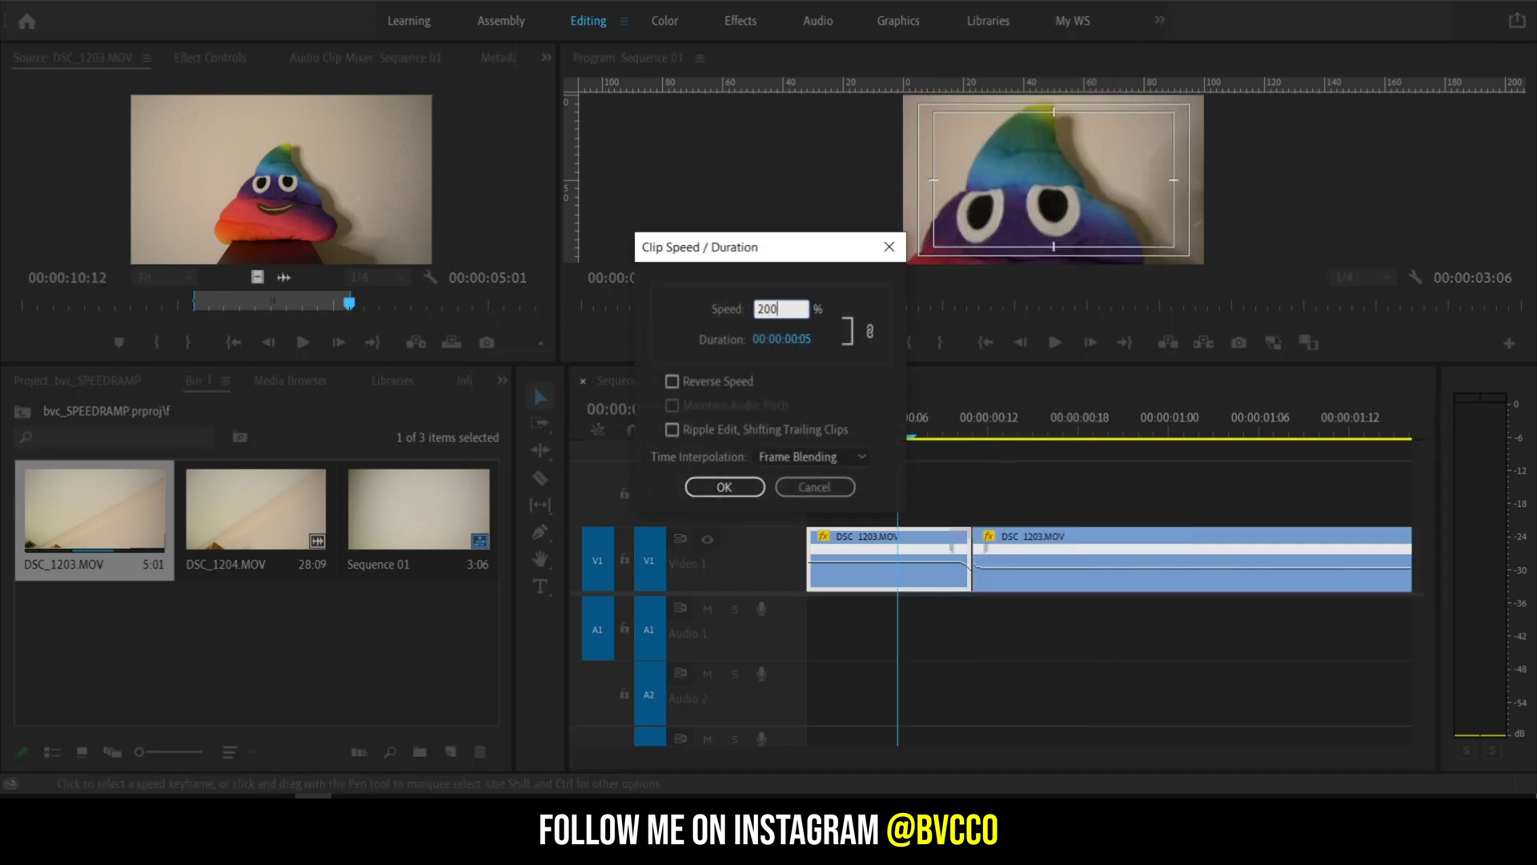
key("Return")
left_click(942, 578)
key("Delete")
Step: Review the edited opening, then undo the split, 200% speed and gap removal
left_click(809, 421)
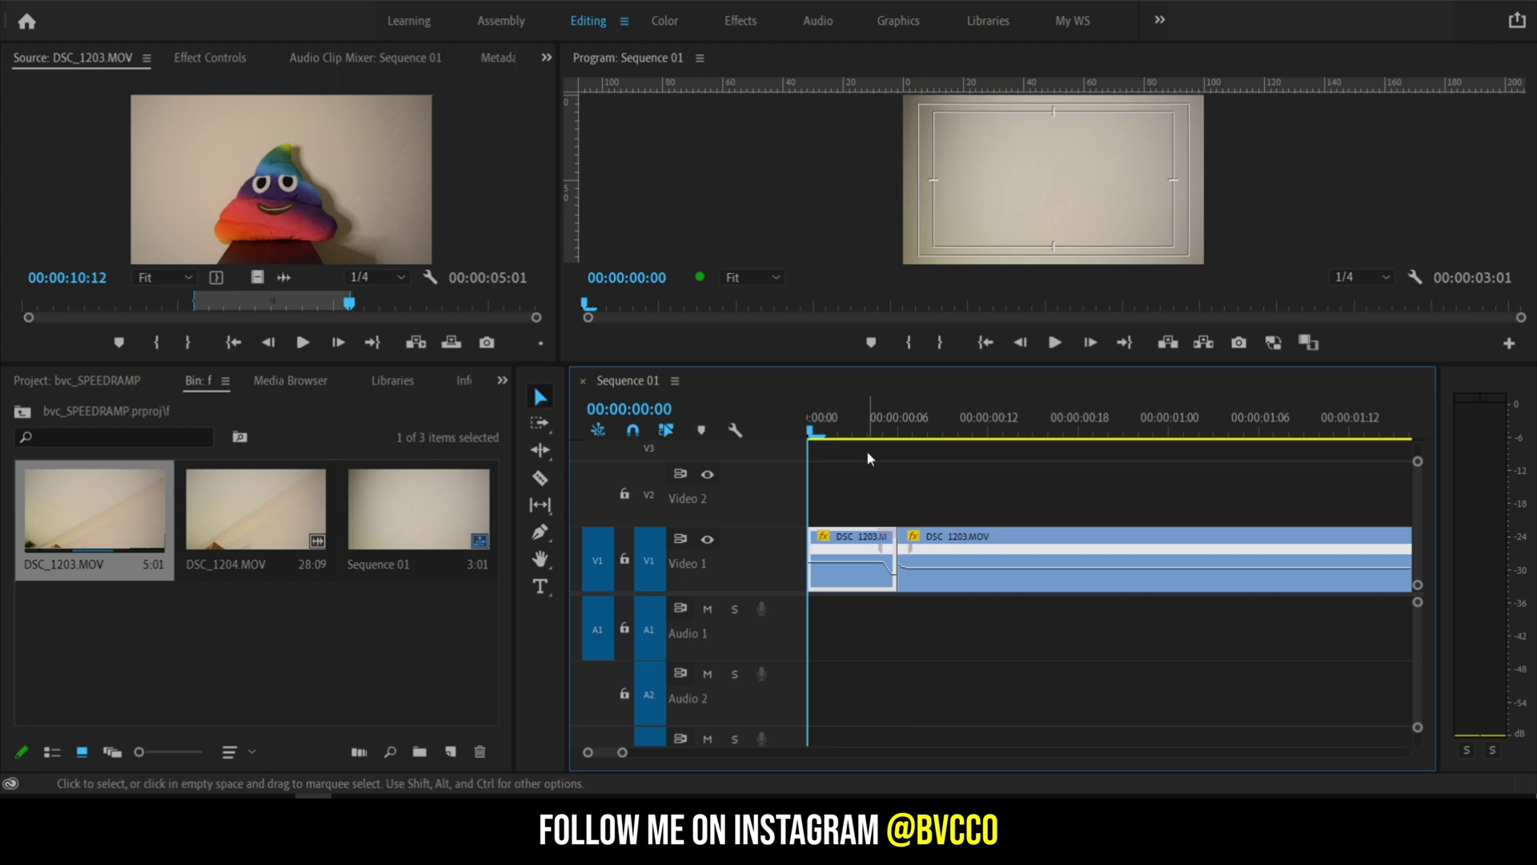
key("space")
left_click_drag(889, 424, 727, 418)
key("space")
left_click_drag(872, 428, 797, 423)
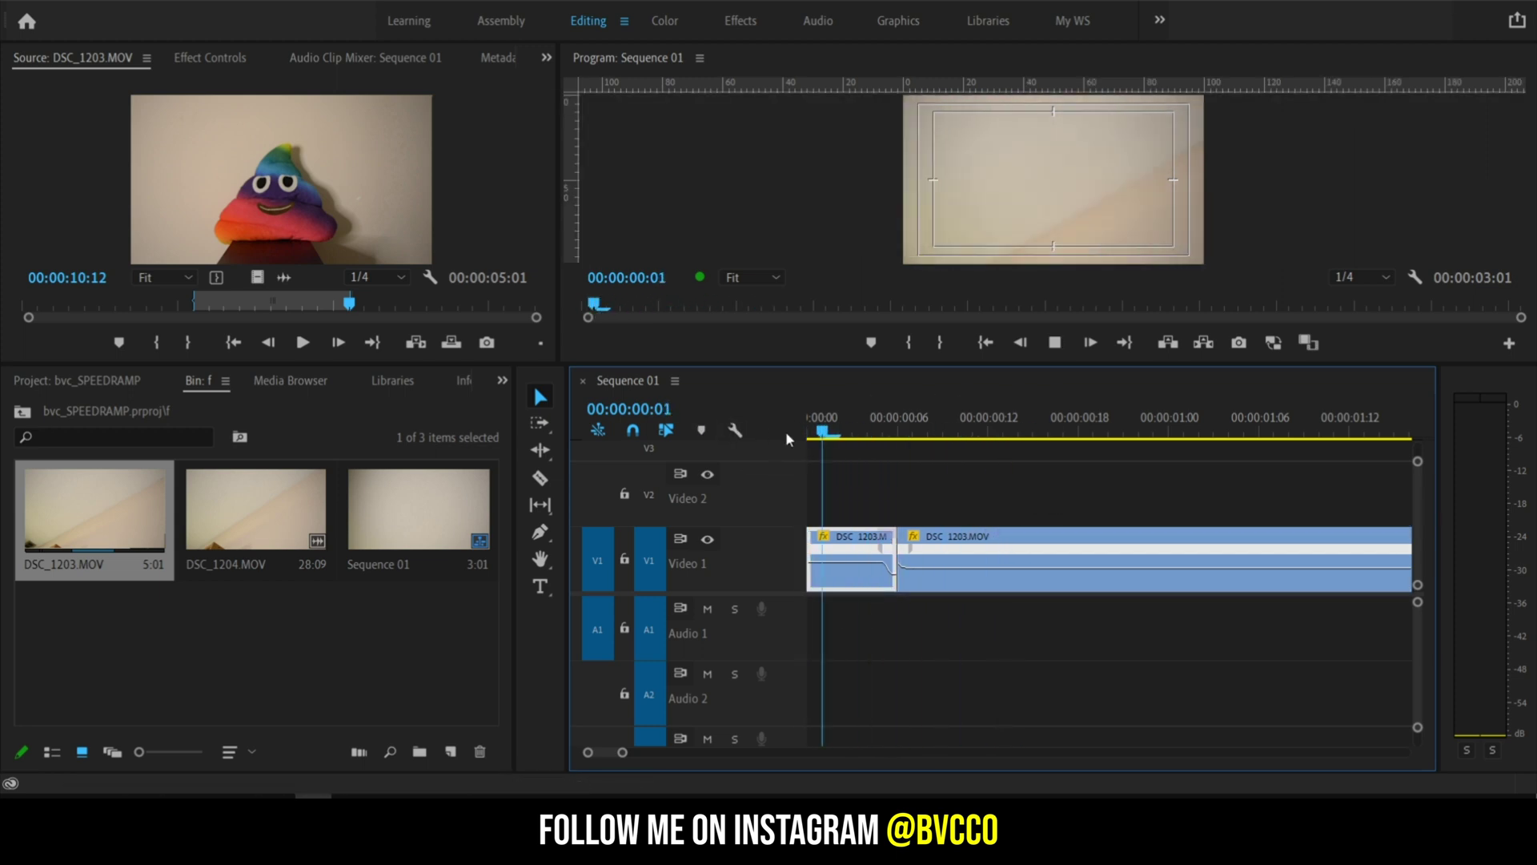
key("space")
key("space")
left_click(808, 421)
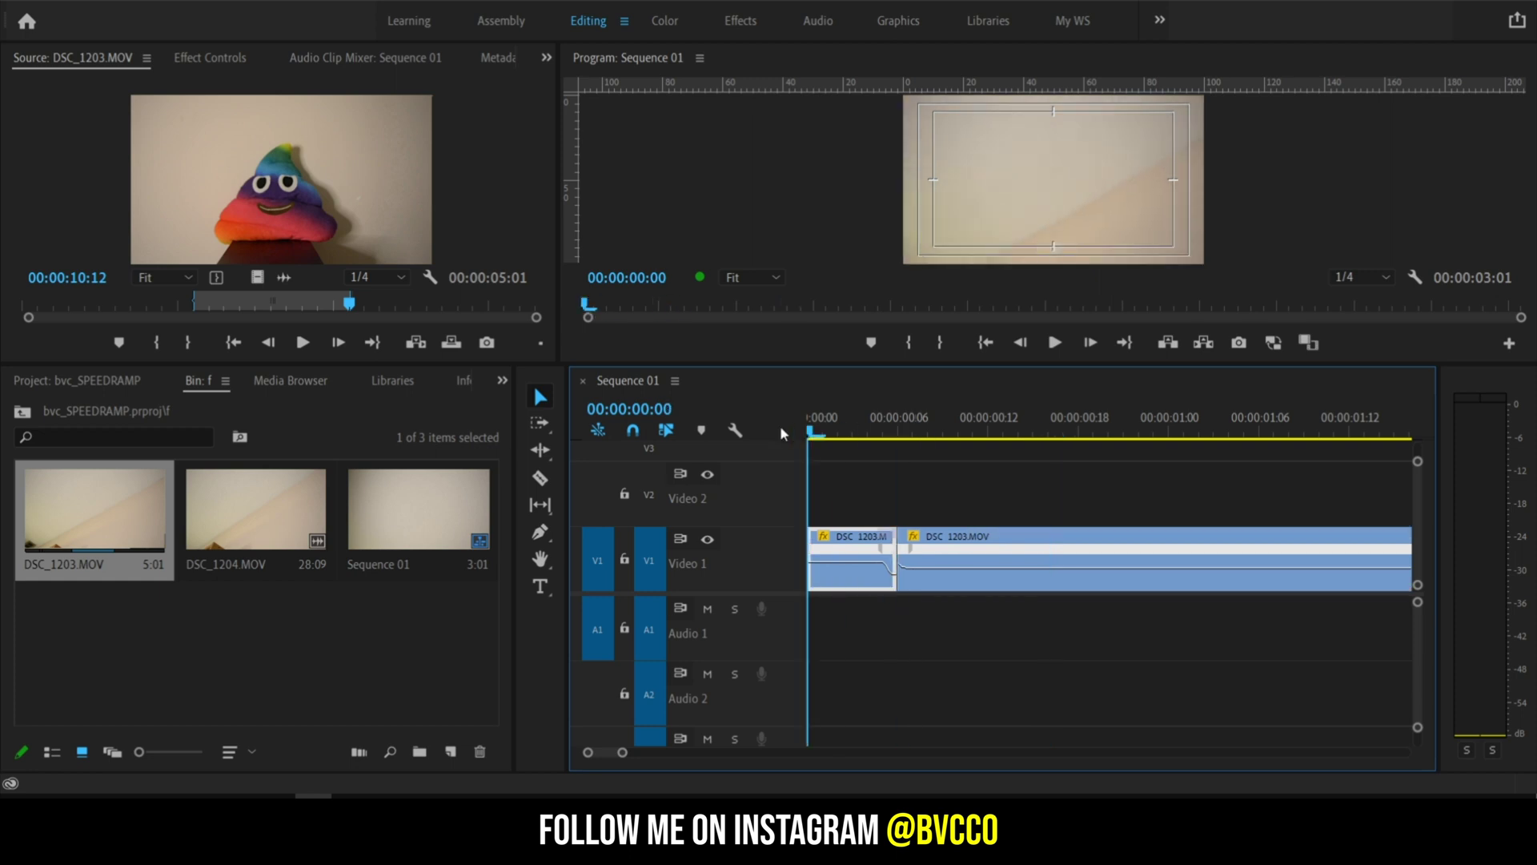
key("ctrl+z")
key("ctrl+z")
key("ctrl+z")
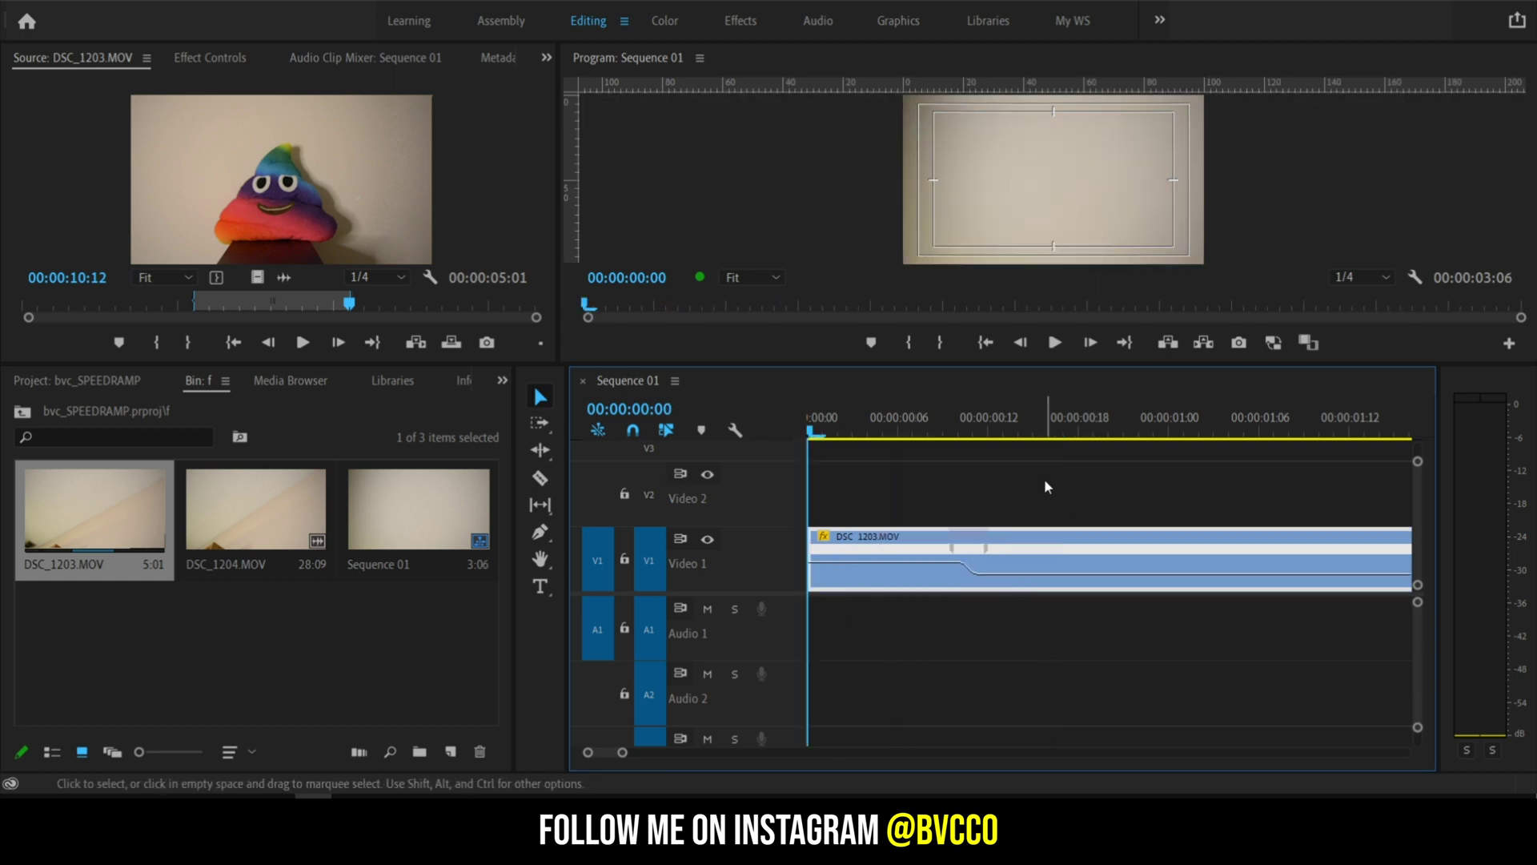
Step: Trim DSC_1203.MOV's end so Sequence 01 runs 2:15 and mark in/out around the clip
key("space")
key("minus")
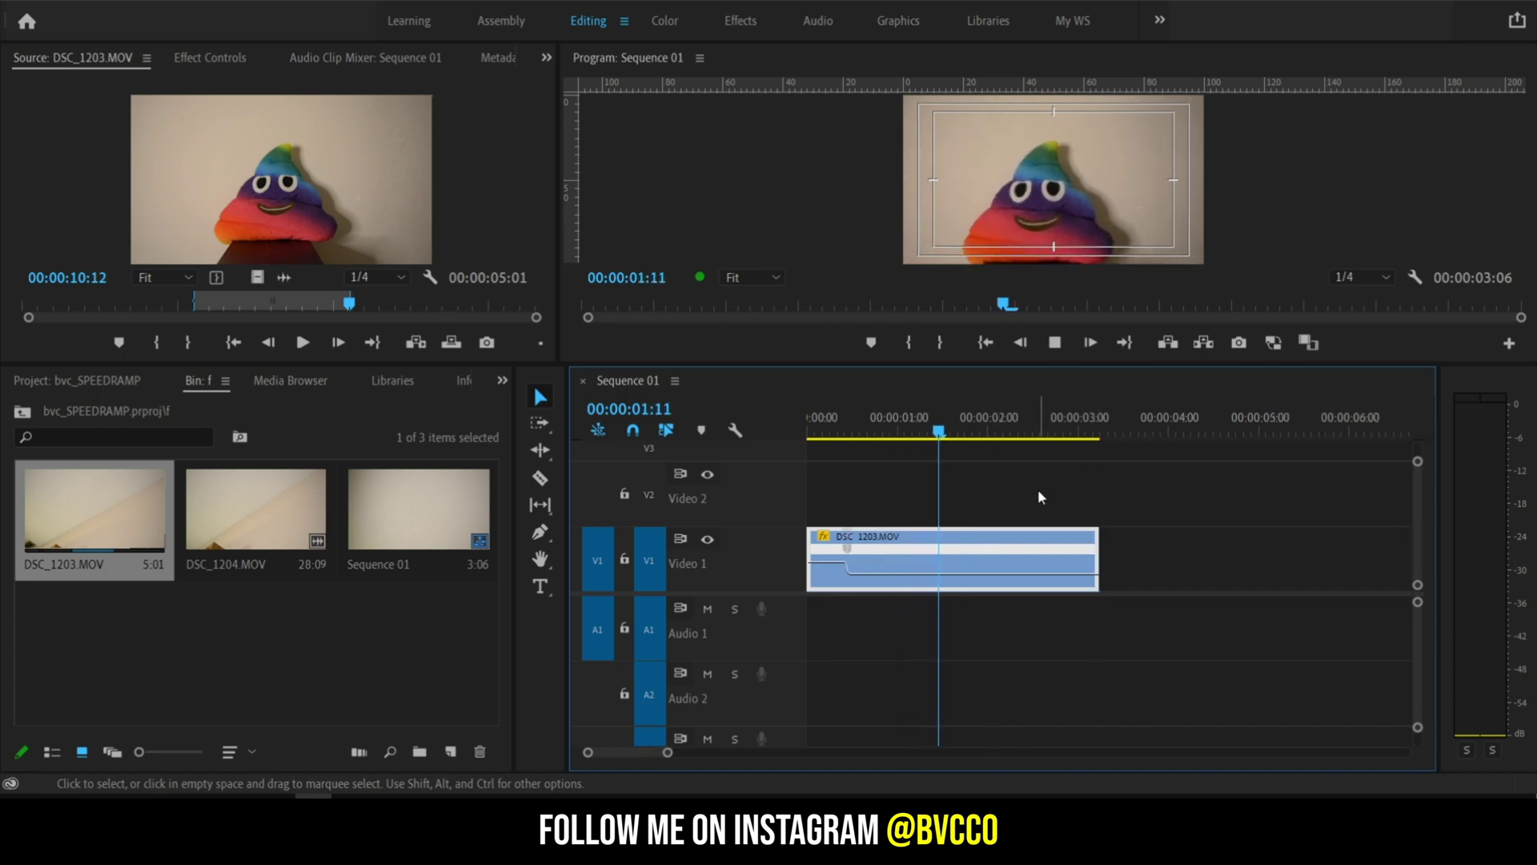
left_click_drag(1098, 552, 1043, 561)
left_click(900, 437)
key("x")
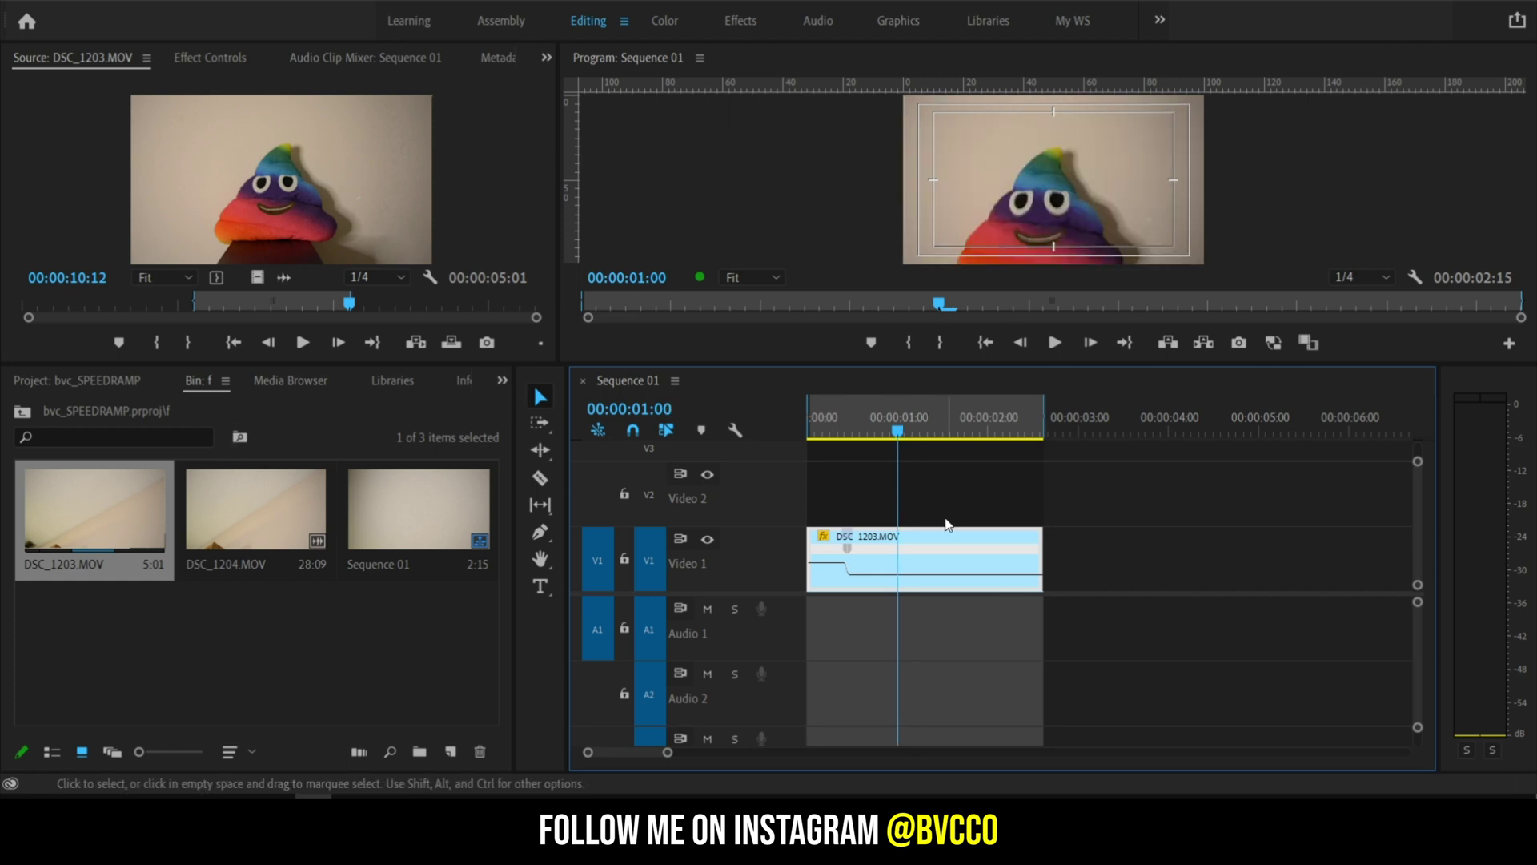
right_click(926, 539)
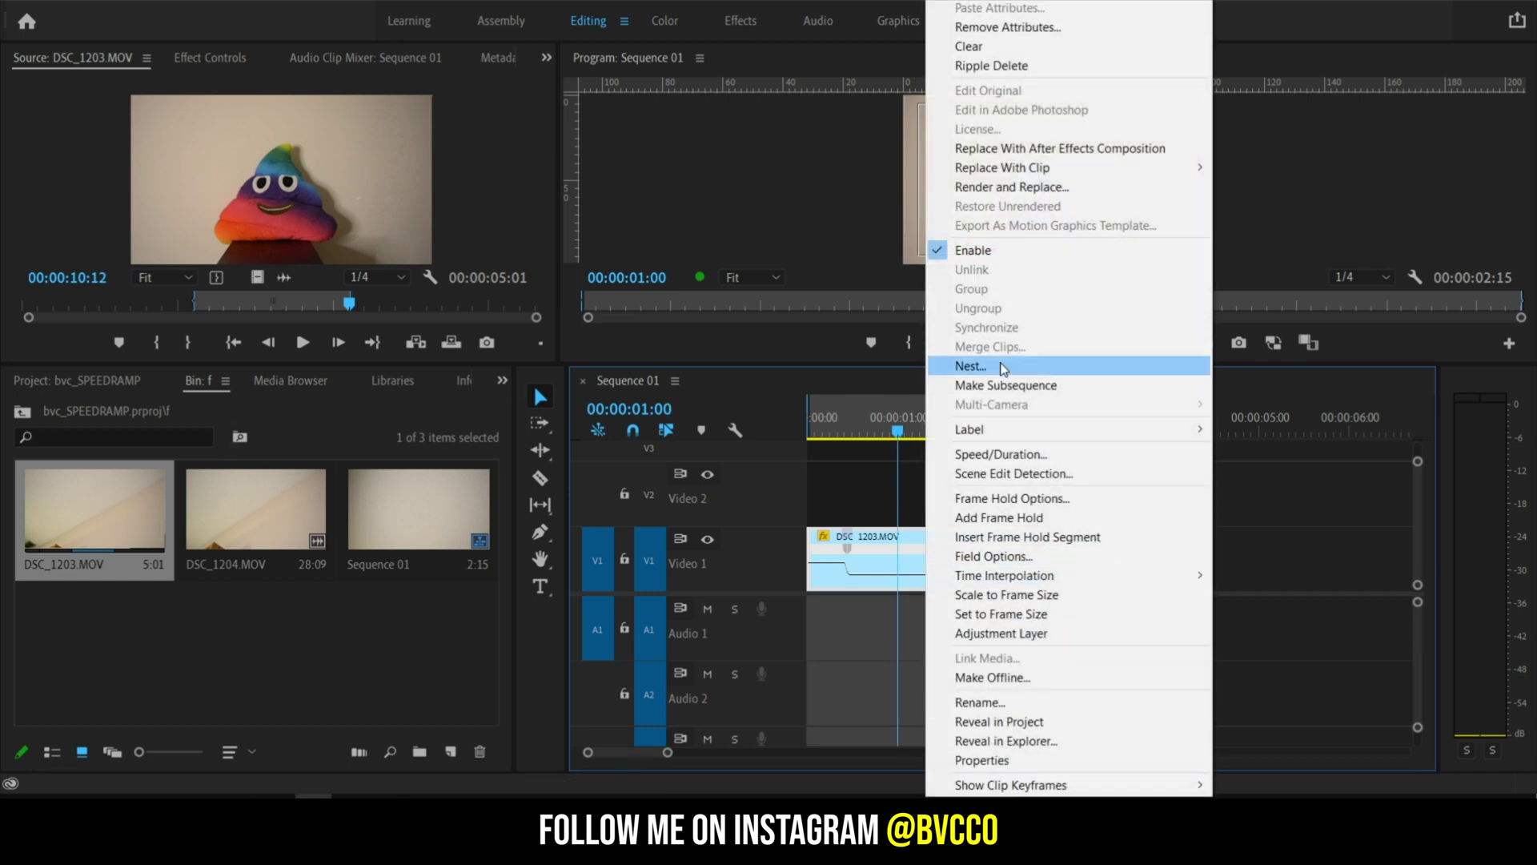
Step: Nest DSC_1203.MOV into a new sequence named 'Pillow'
left_click(1040, 367)
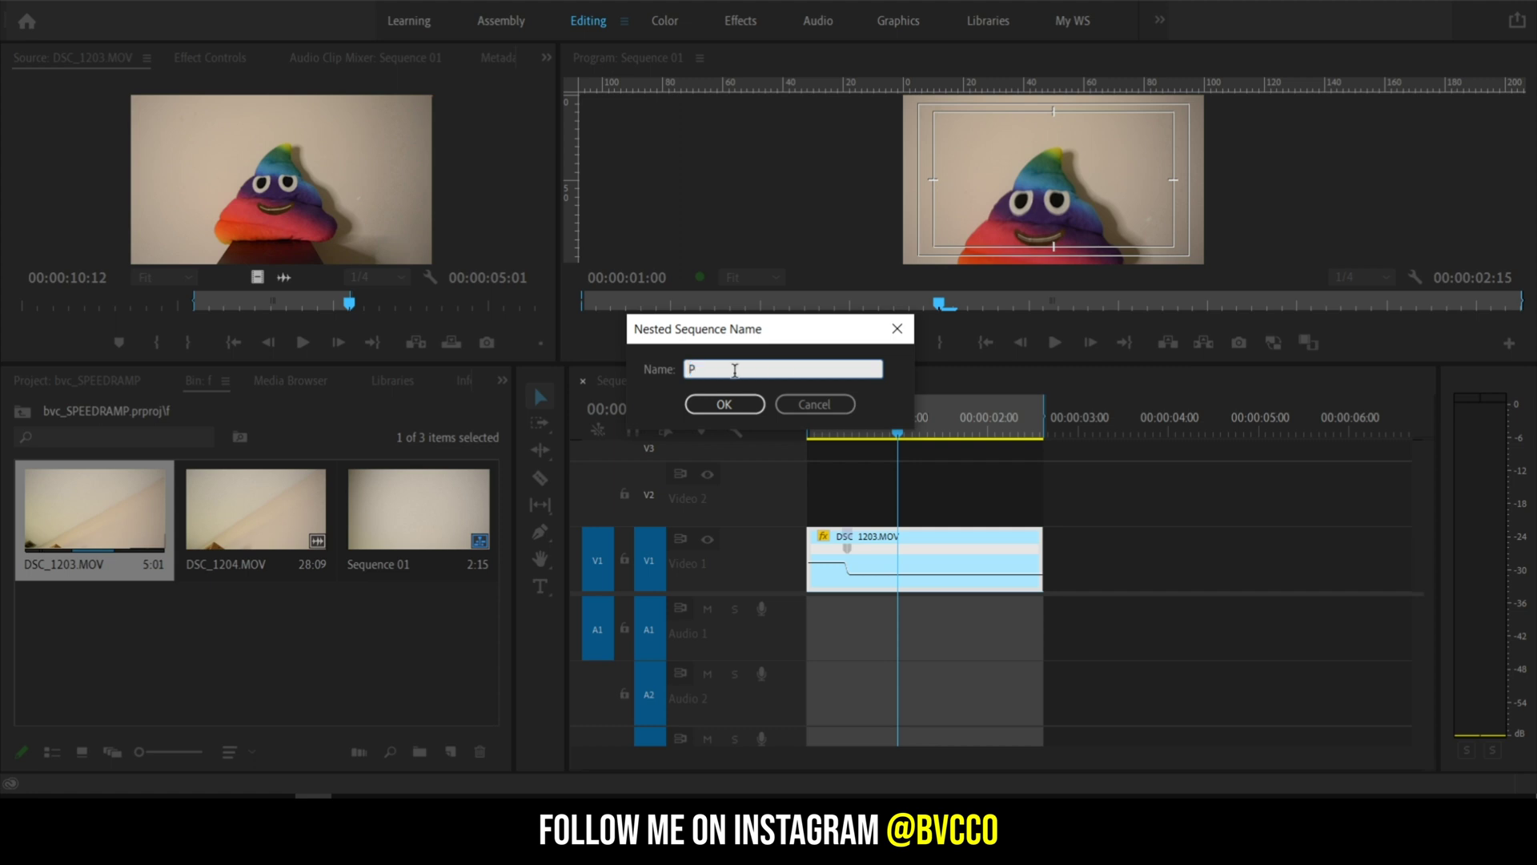
type("illow")
key("Return")
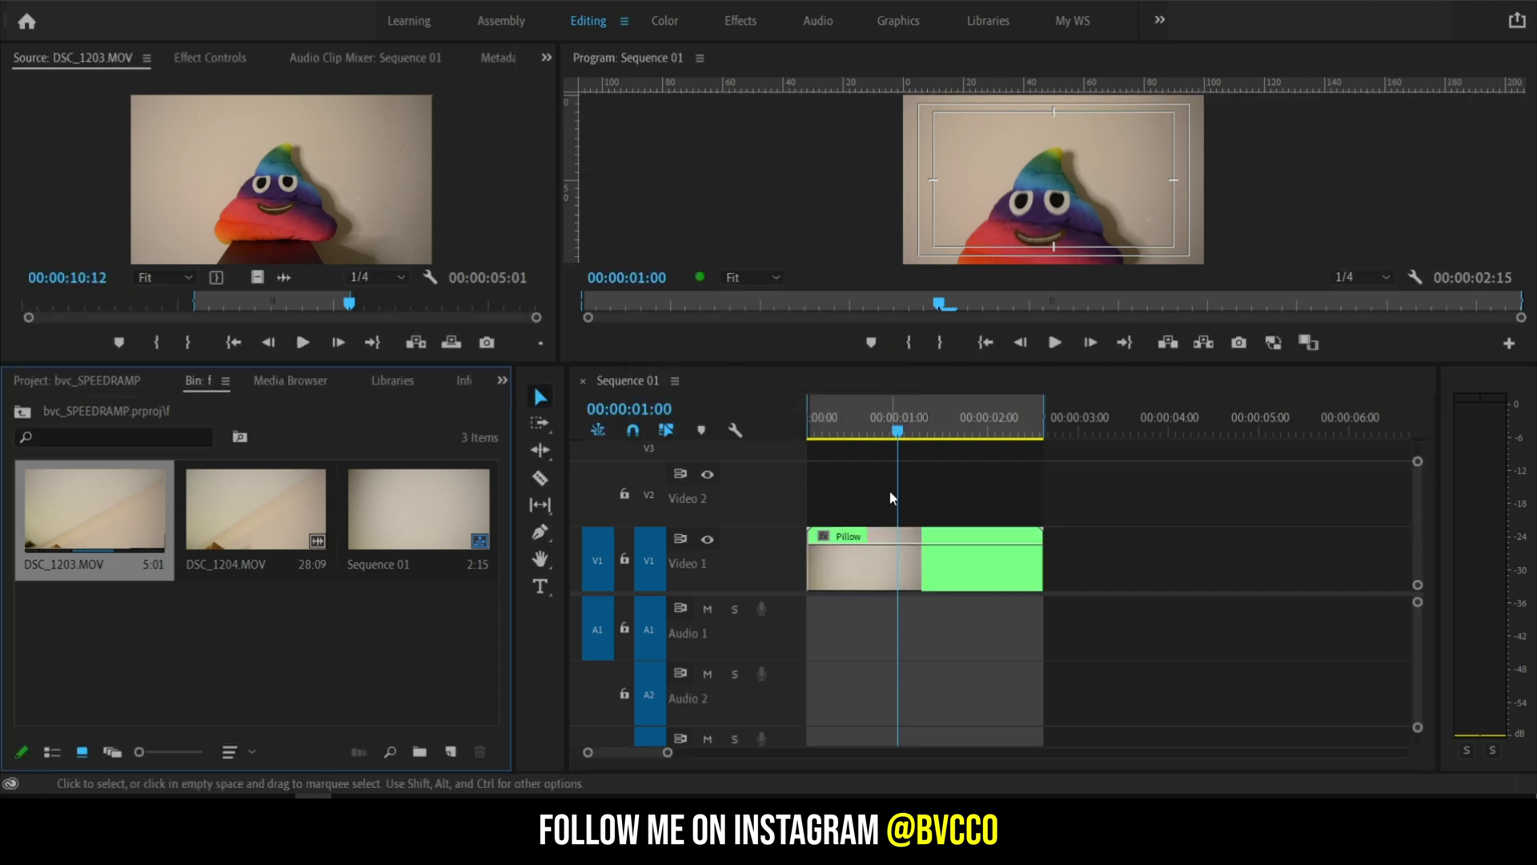
left_click(501, 380)
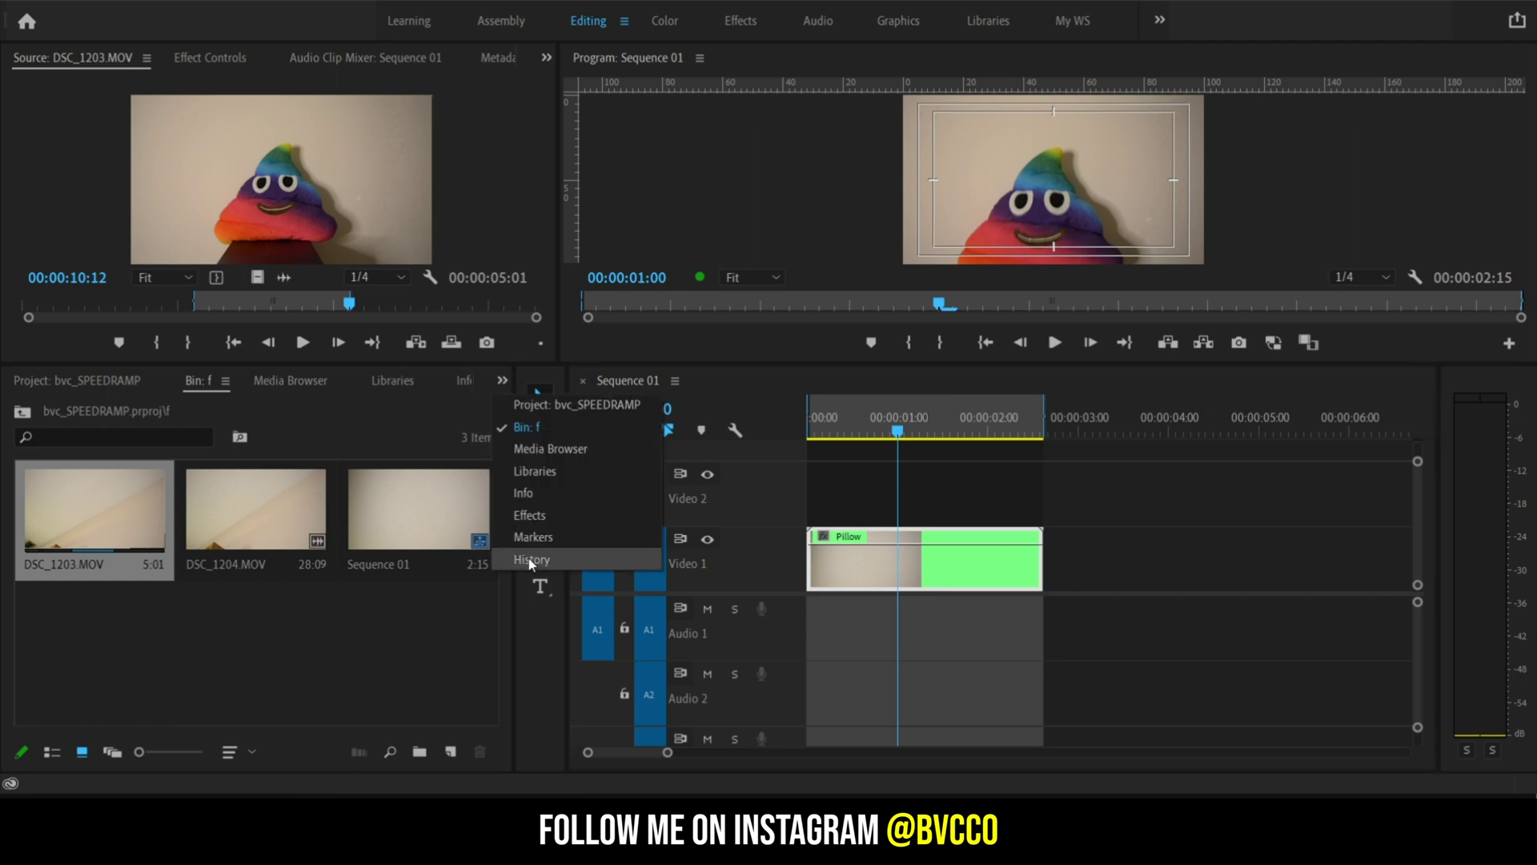
Step: Find Warp Stabilizer with a 'war' search, drop it on the Pillow nest, and show Effect Controls
left_click(530, 515)
left_click(160, 407)
type("war")
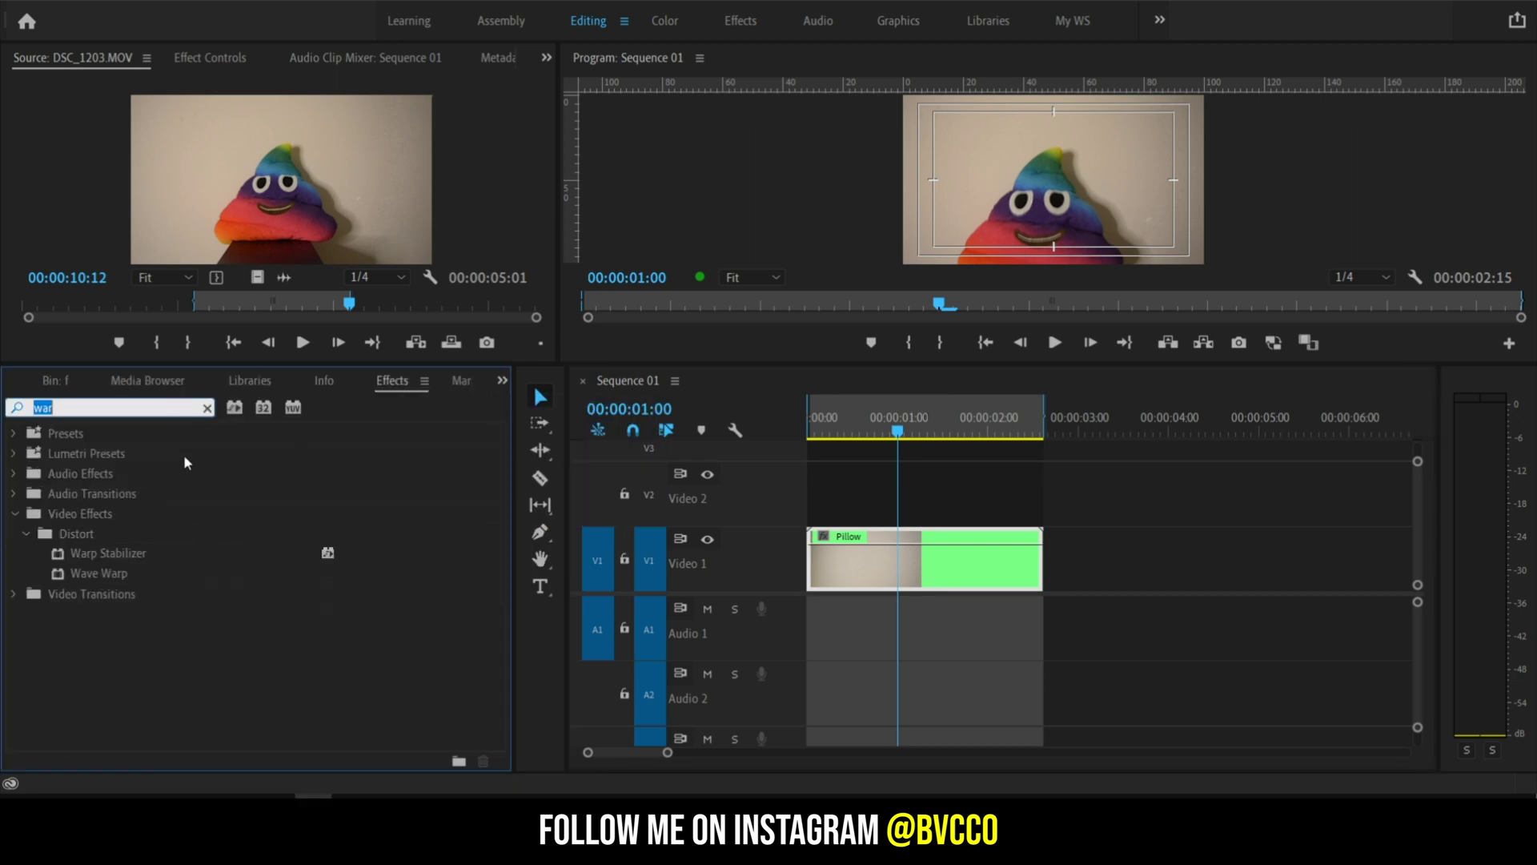
left_click_drag(102, 555, 875, 558)
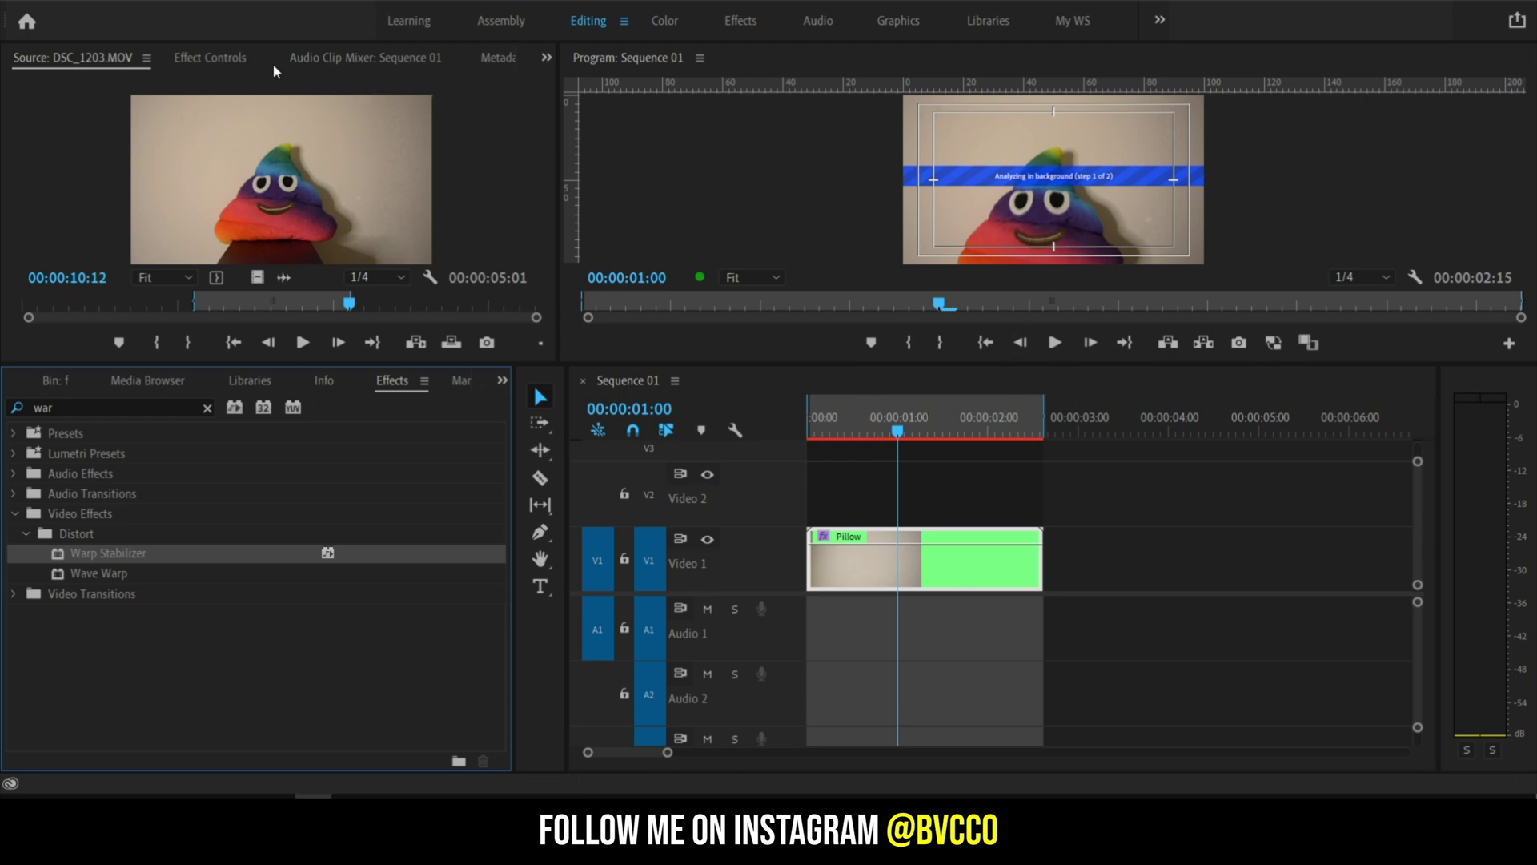
left_click(227, 58)
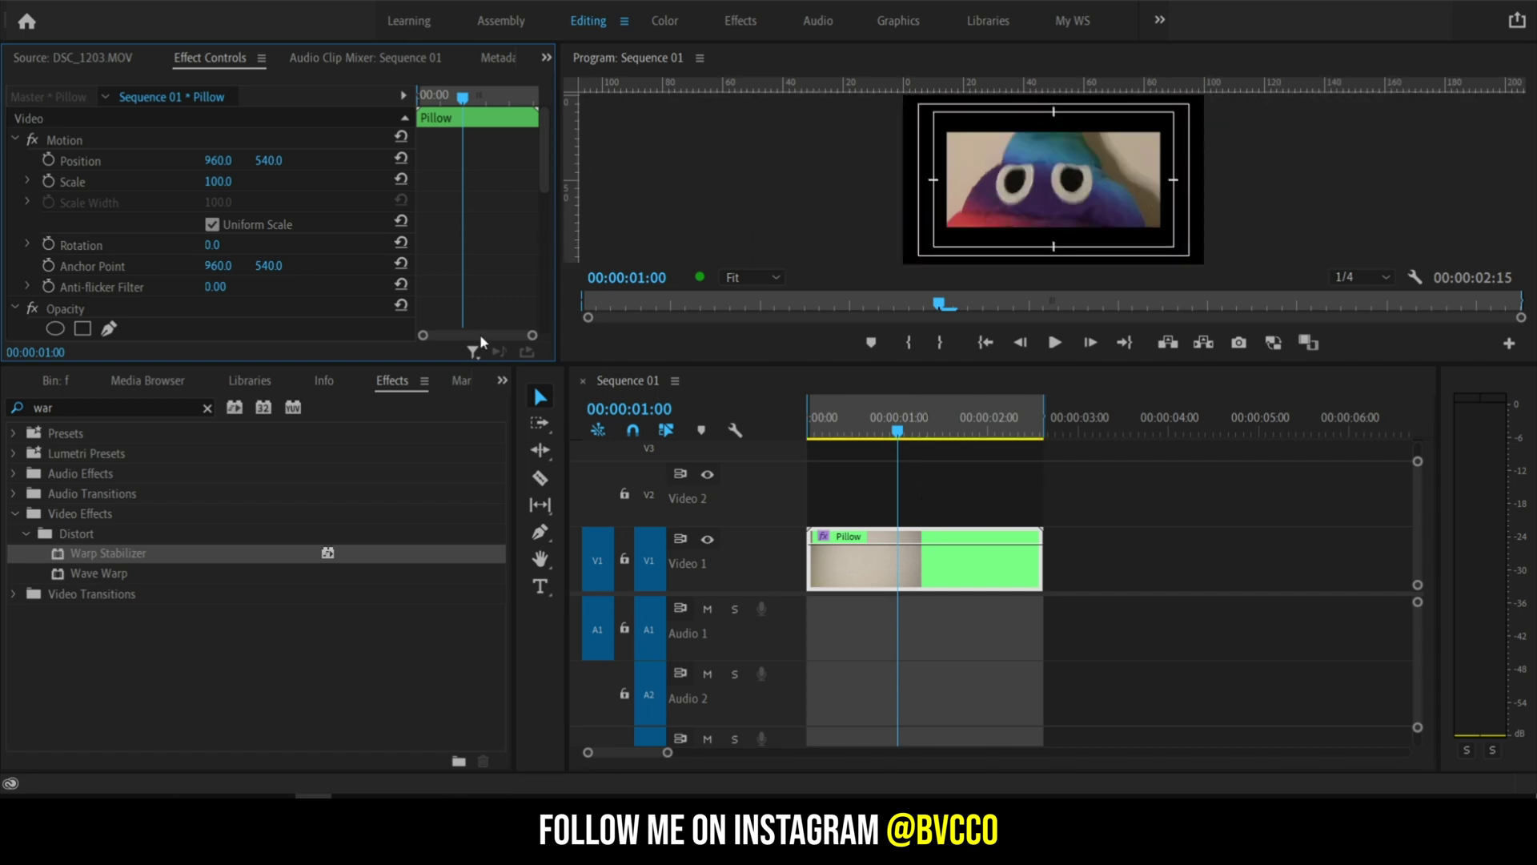
Step: Set Warp Stabilizer's Smoothness on Pillow to 1%
scroll(477, 306, "down", 5)
left_click(218, 236)
type("1")
key("Return")
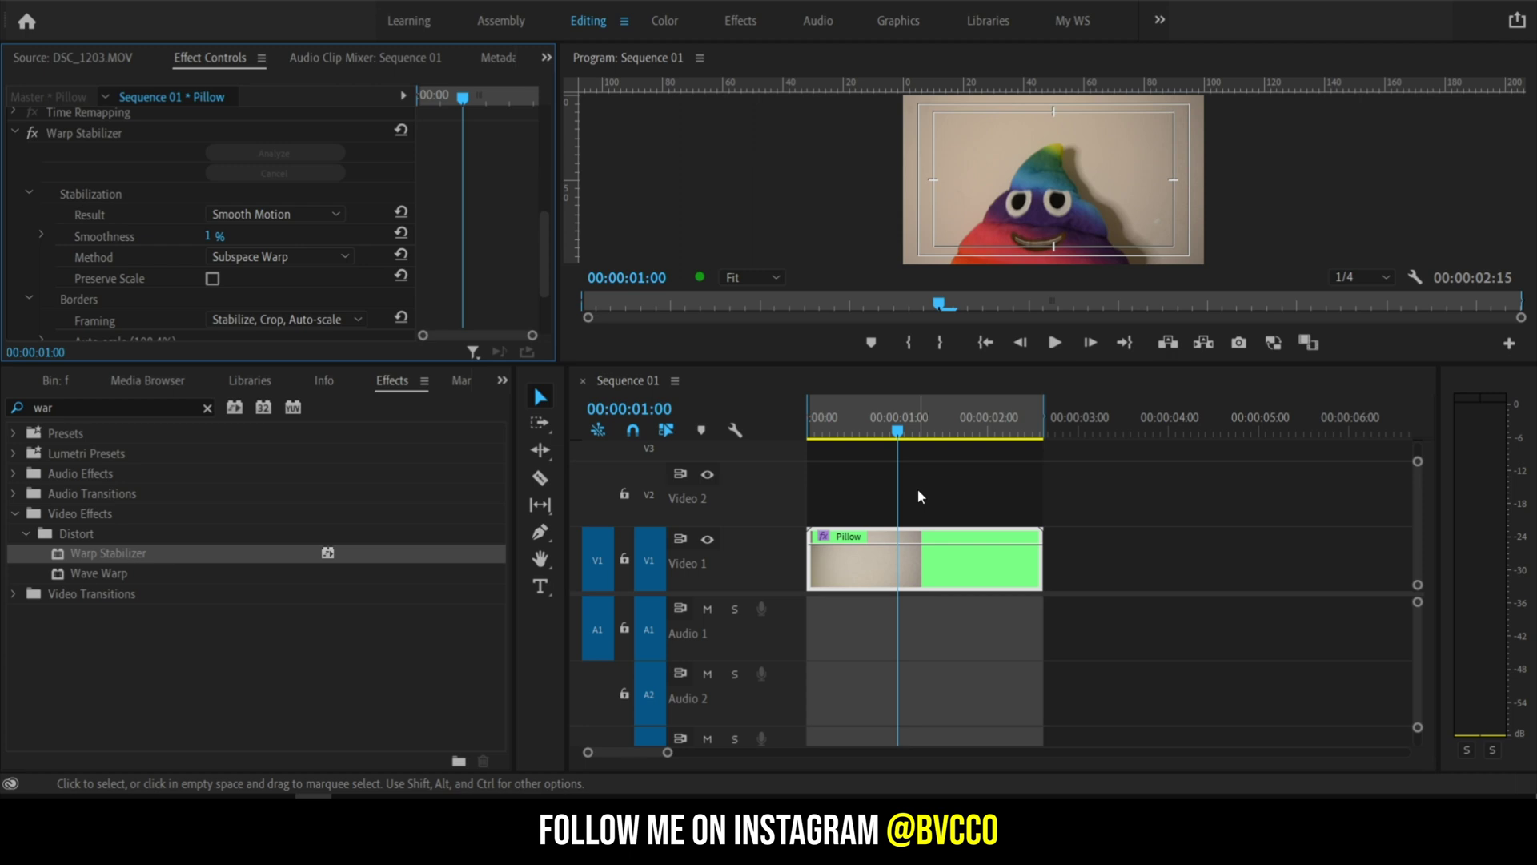
Step: Replay the stabilized clip from the sequence start several times, stopping at two seconds
left_click_drag(874, 428, 747, 418)
key("space")
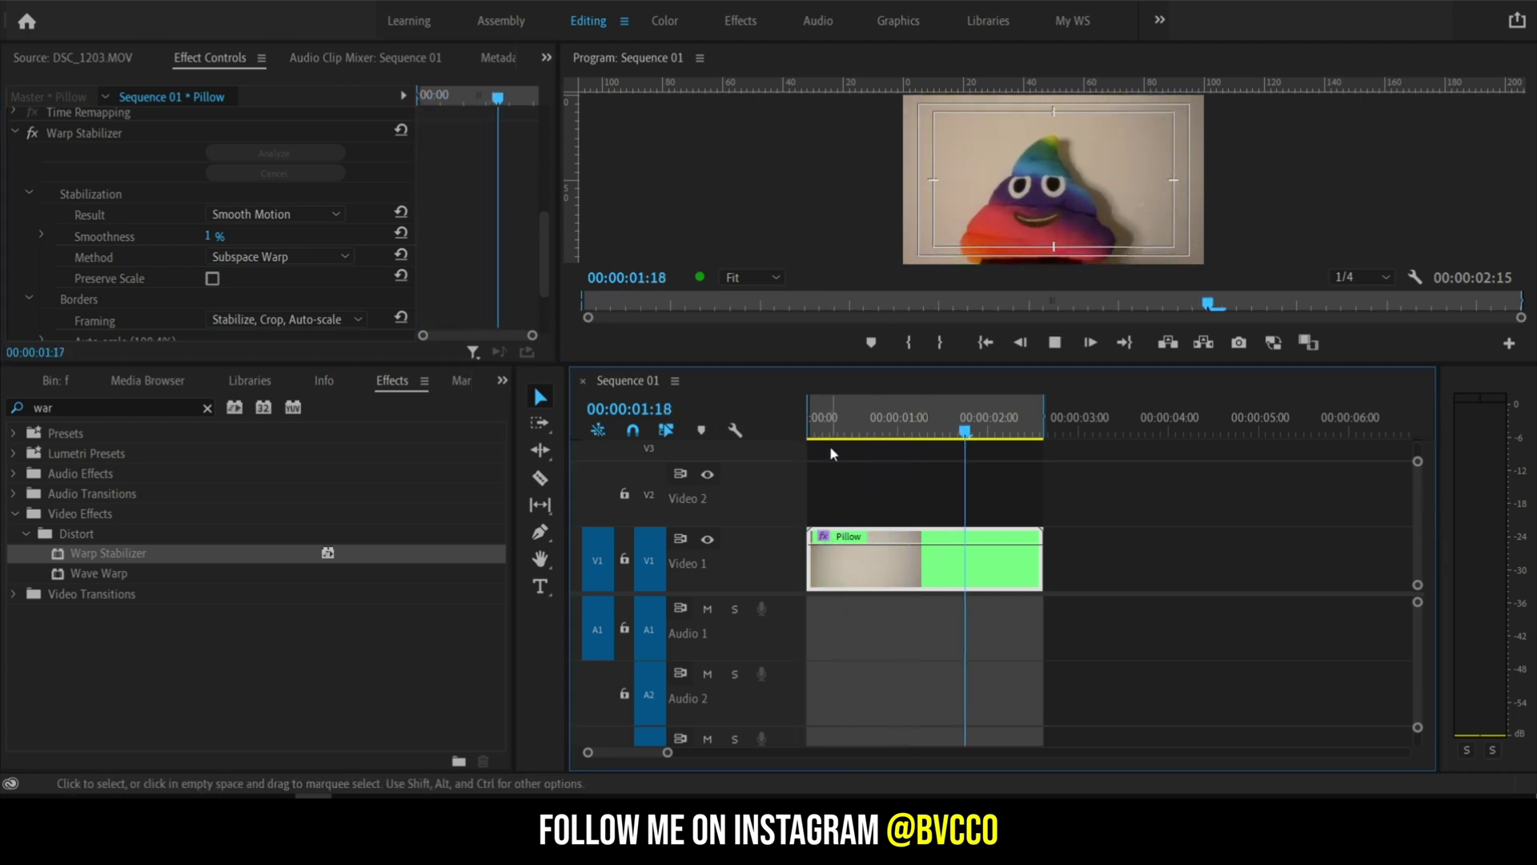
left_click_drag(904, 426, 781, 424)
key("space")
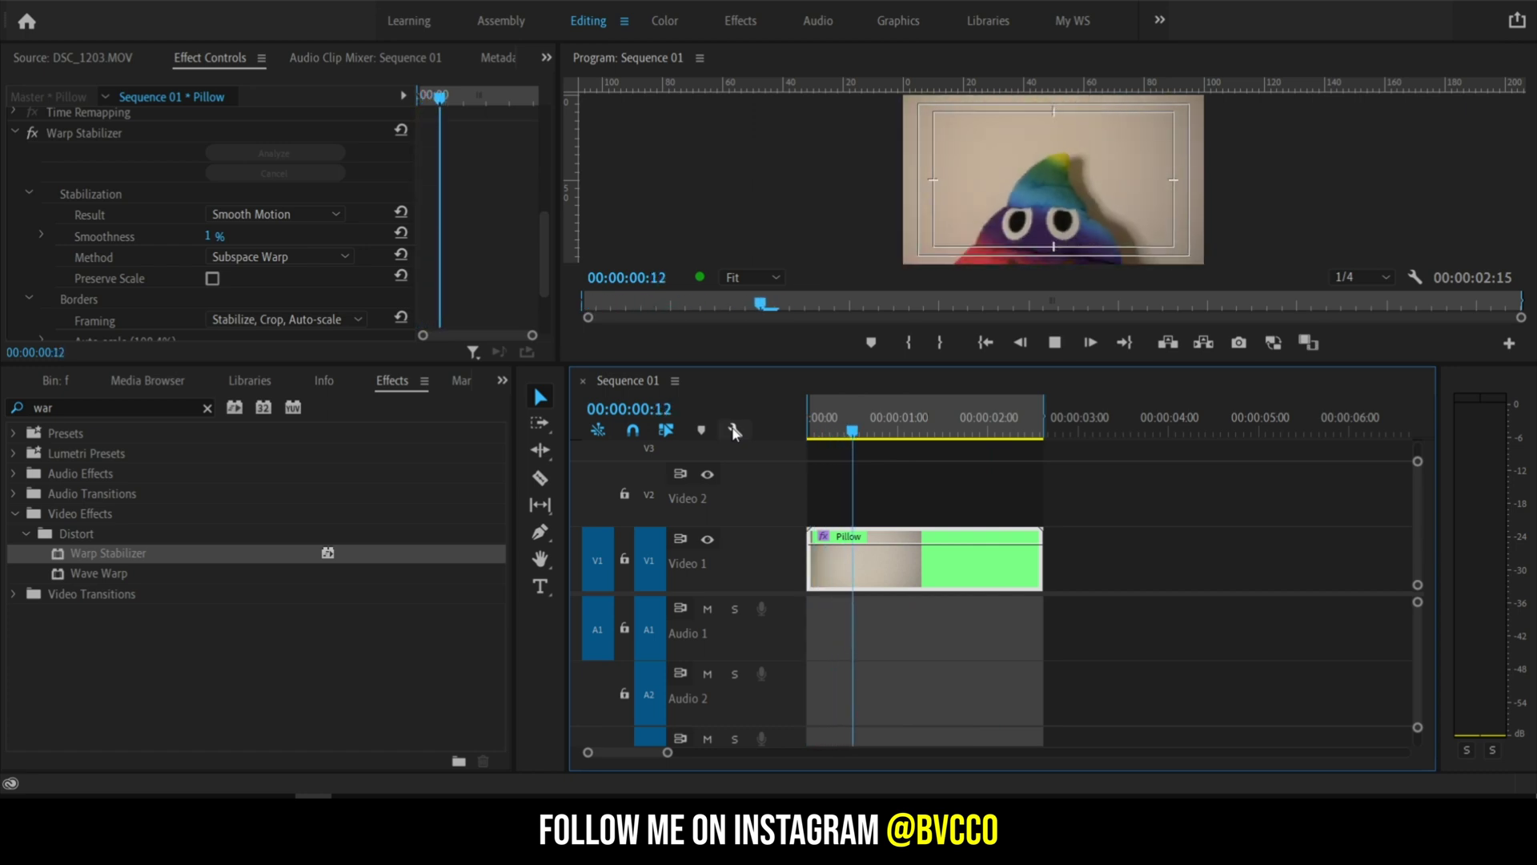
left_click_drag(867, 429, 795, 432)
key("space")
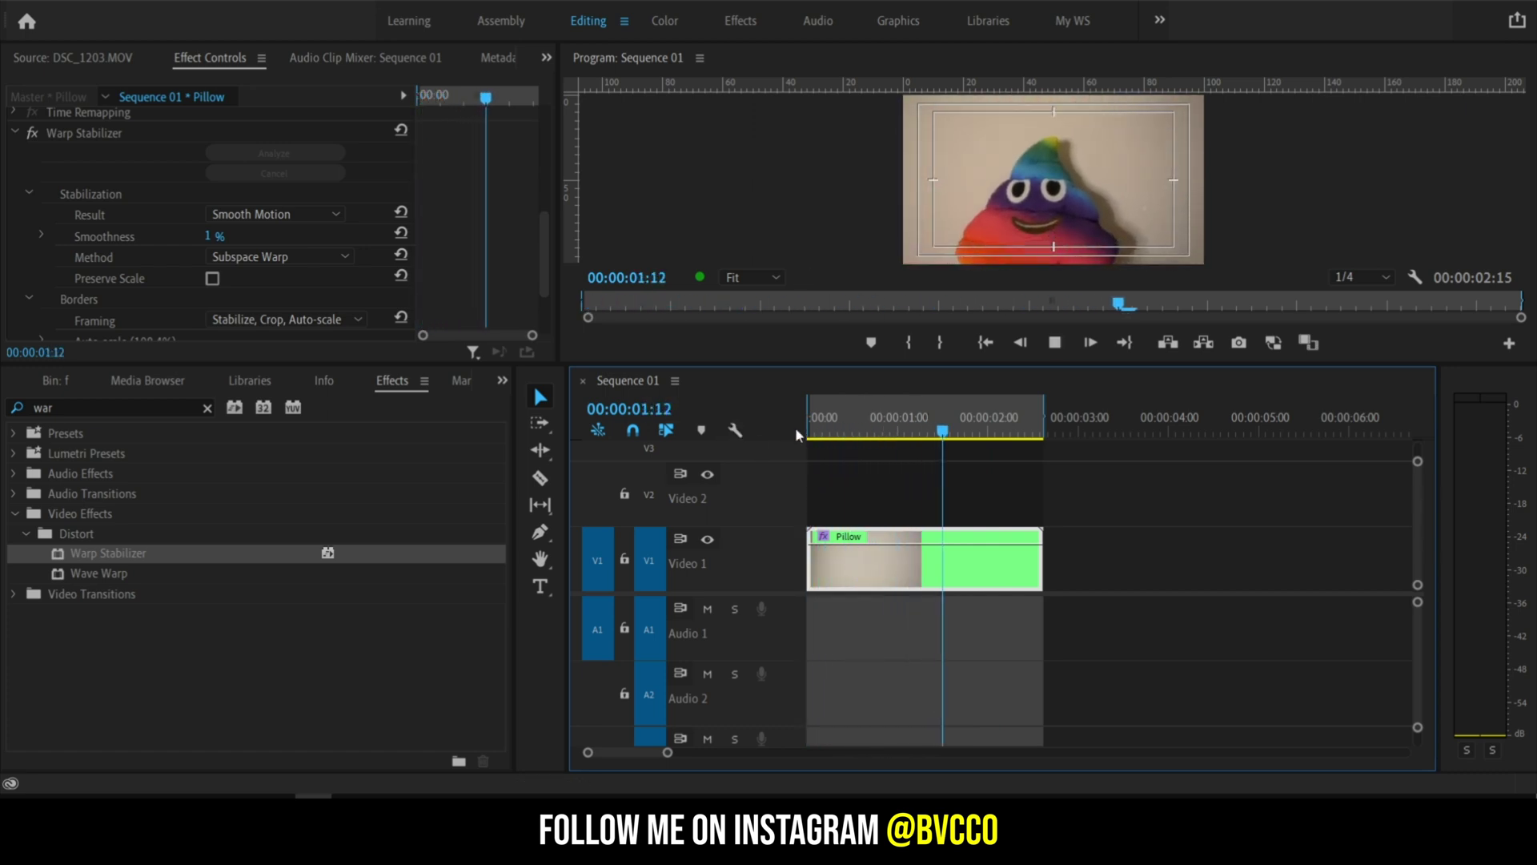
key("space")
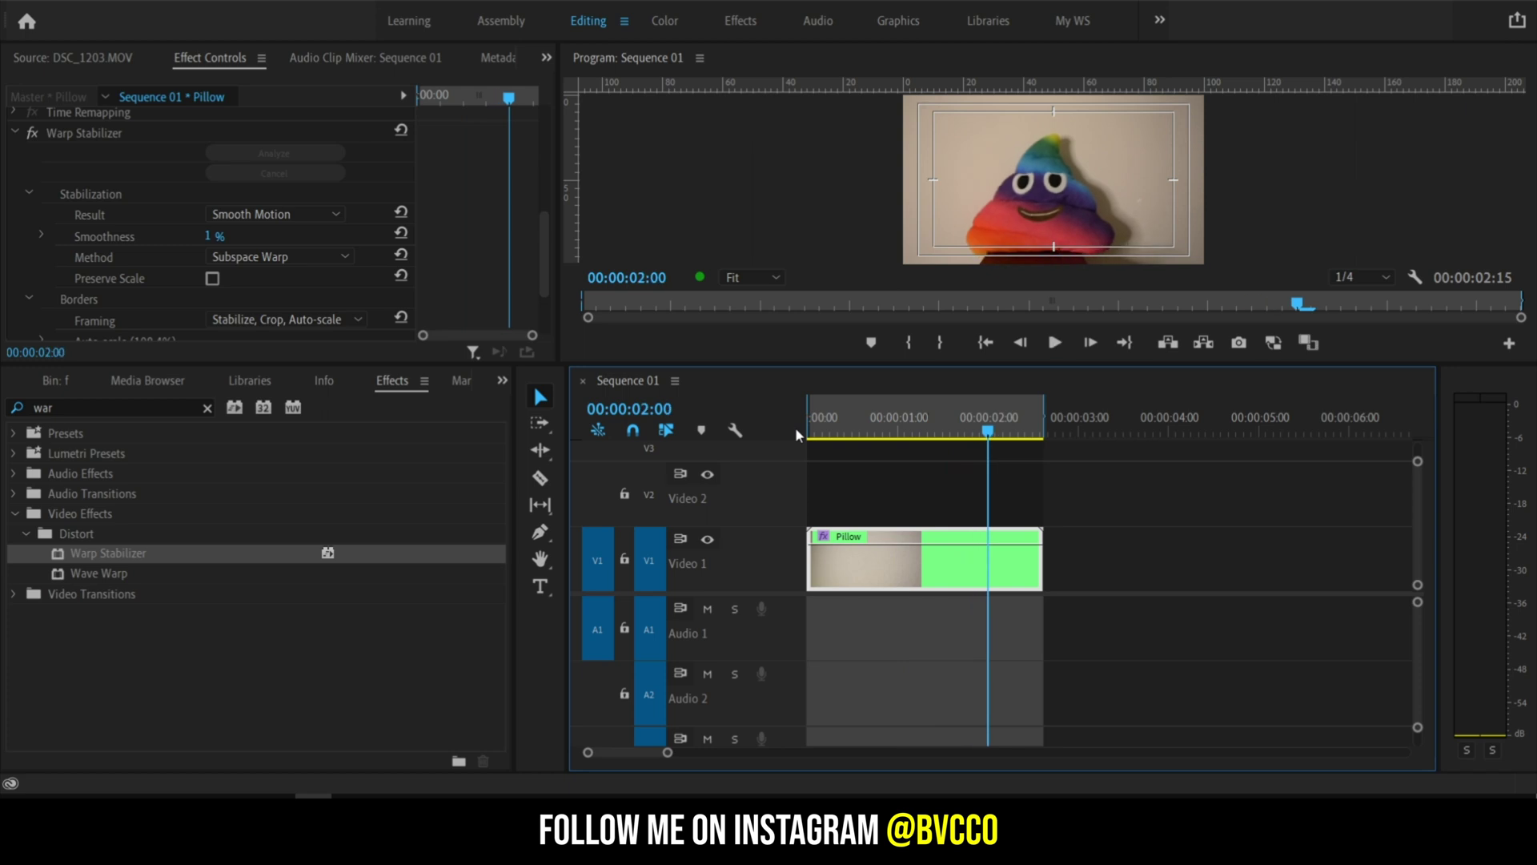